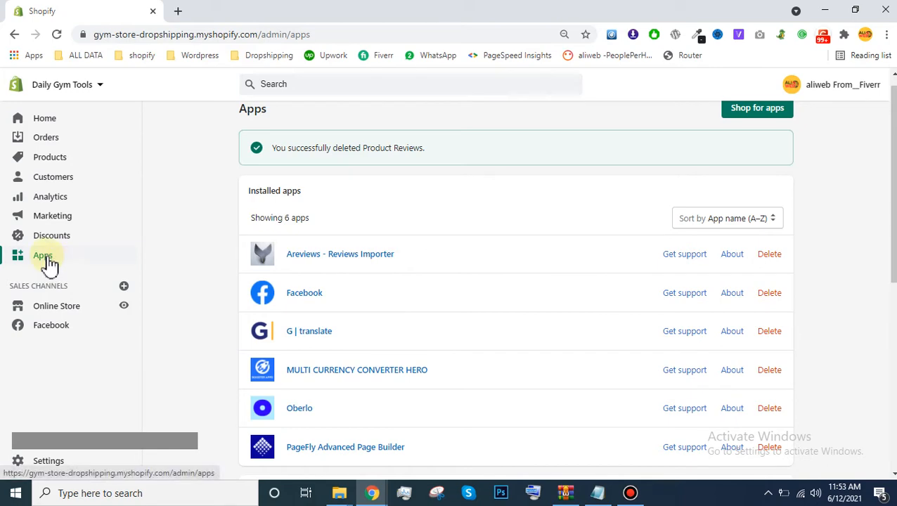
# Step: Open the Areviews - Reviews Importer app from the Shopify store's installed apps and go to its Import Reviews page
pyautogui.click(45, 259)
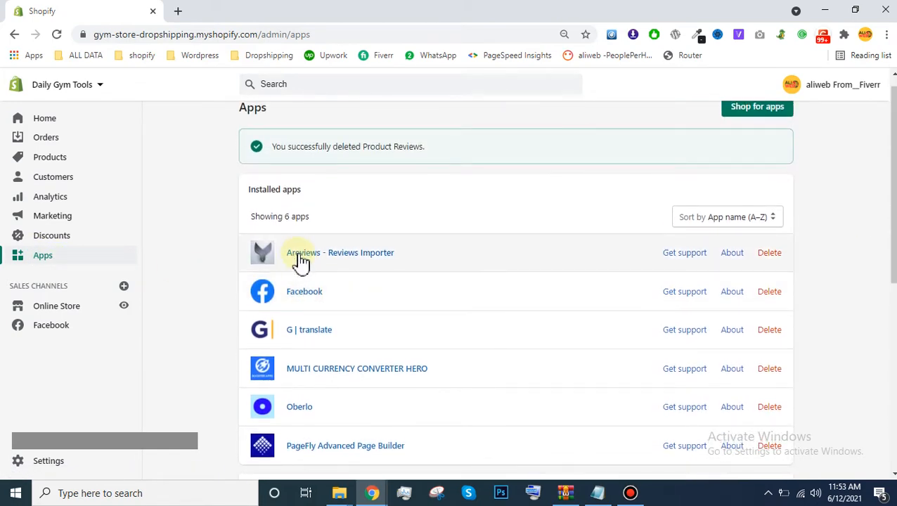
pyautogui.click(344, 263)
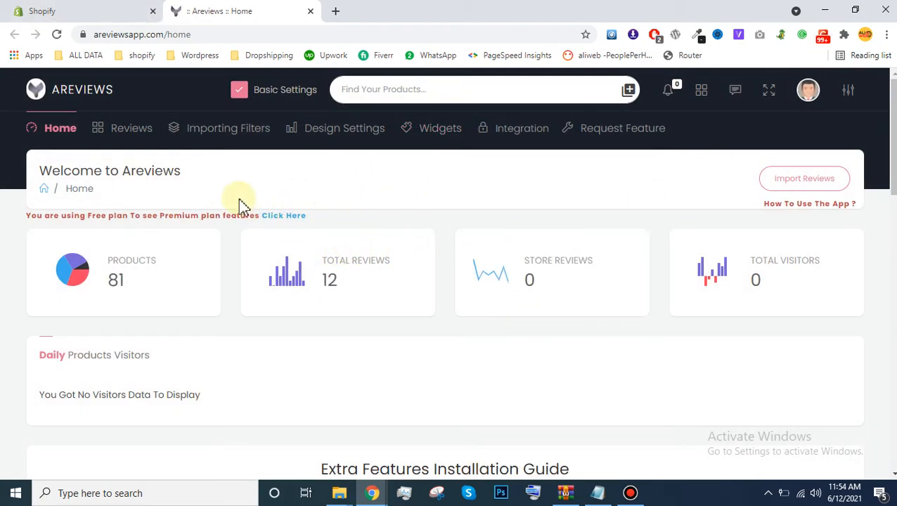
pyautogui.moveTo(128, 111)
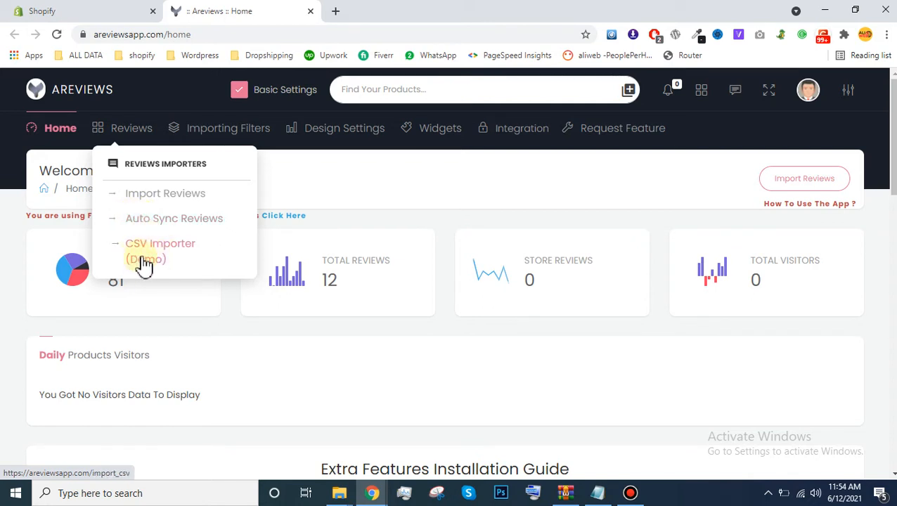
pyautogui.click(148, 204)
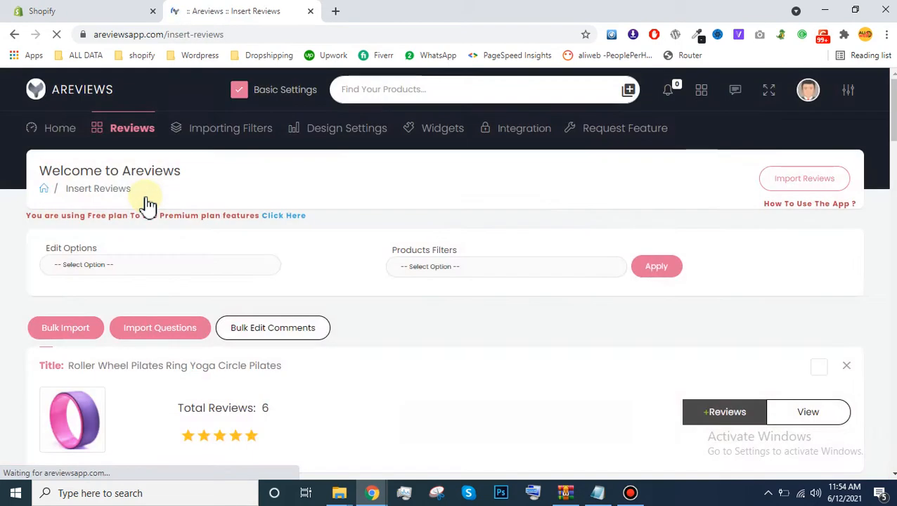
# Step: Go to page 2 of the Areviews product list and find Gym Portable Pilates Bar Kit Resistance Band Yoga
pyautogui.moveTo(895, 138); pyautogui.dragTo(894, 468)
pyautogui.click(403, 374)
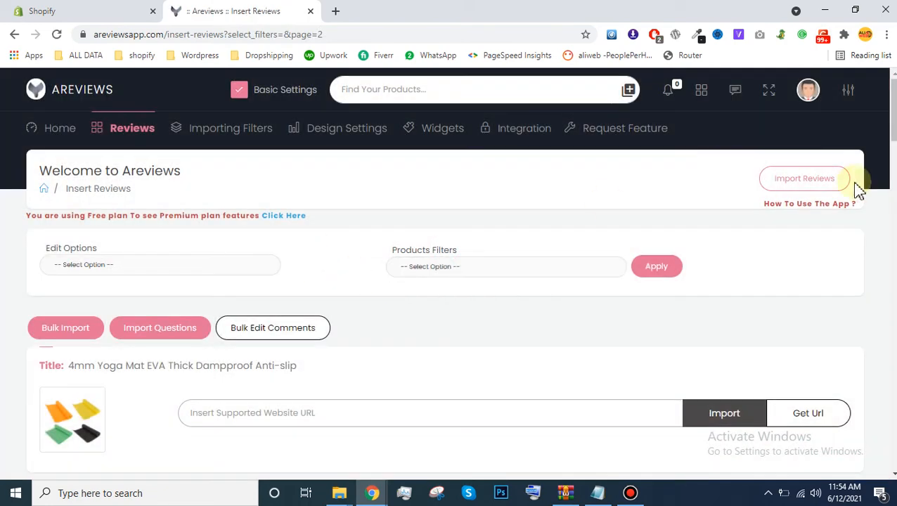
pyautogui.moveTo(894, 126); pyautogui.dragTo(890, 244)
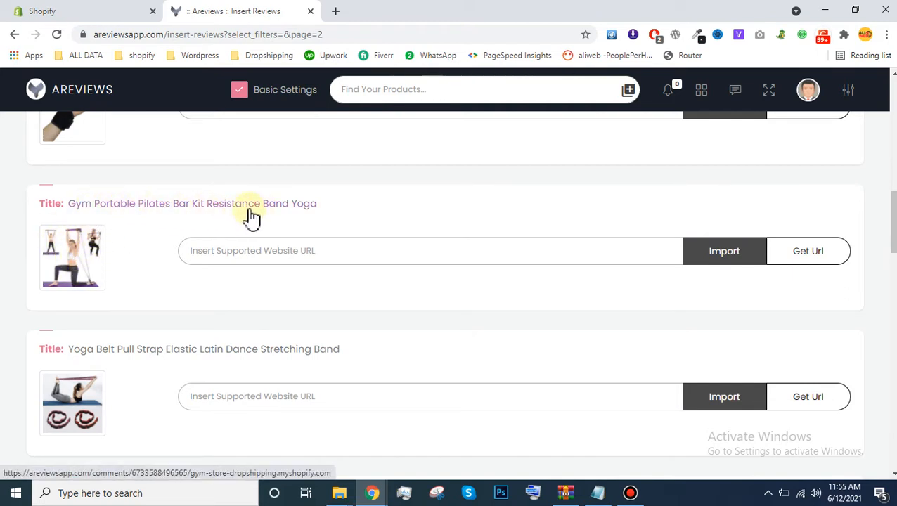
# Step: Look up the AliExpress URL for Gym Portable Pilates Bar Kit Resistance Band Yoga through Get Url, and close the website selection
pyautogui.click(797, 257)
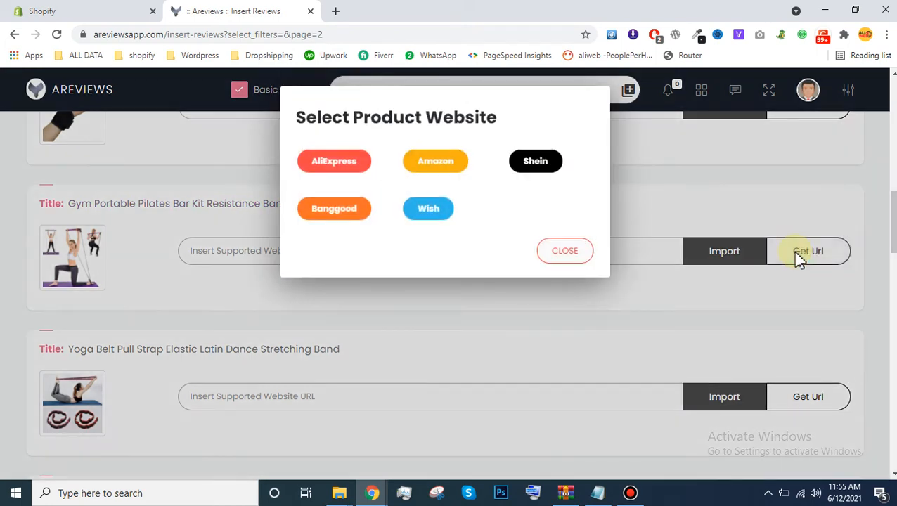
pyautogui.click(336, 170)
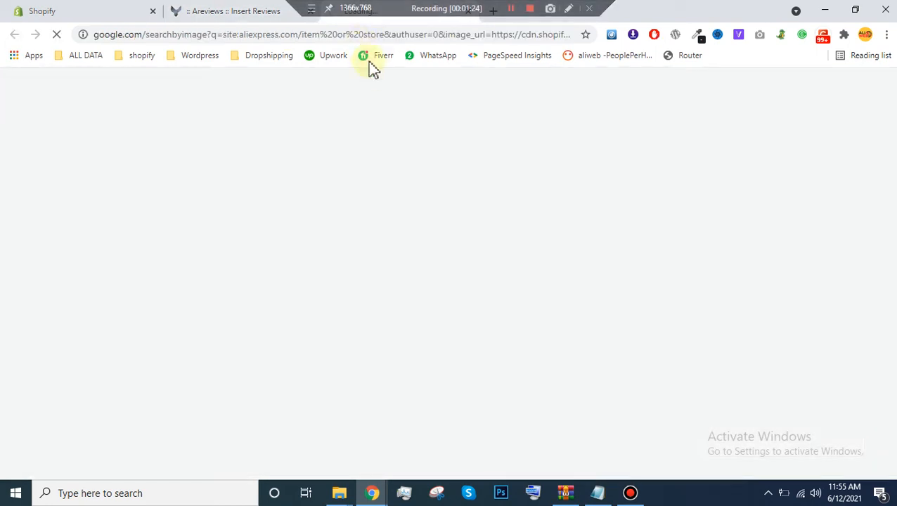
pyautogui.click(253, 10)
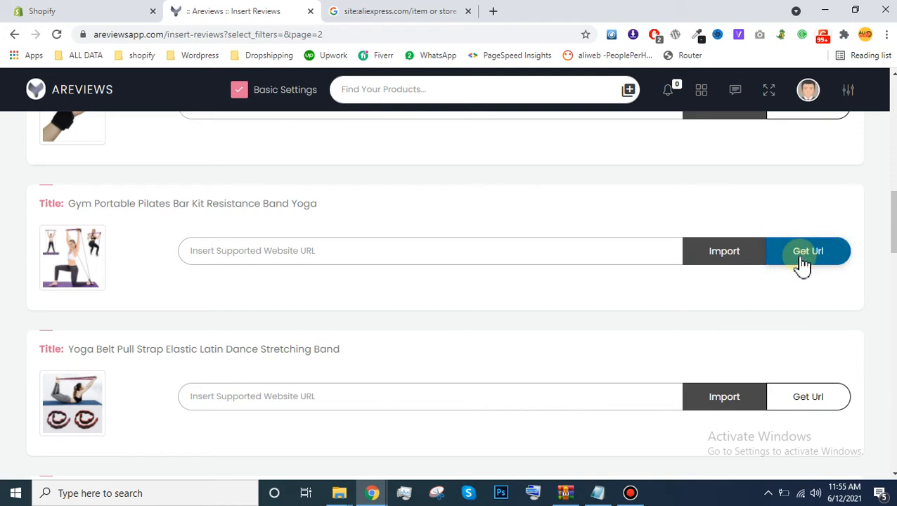
pyautogui.click(805, 255)
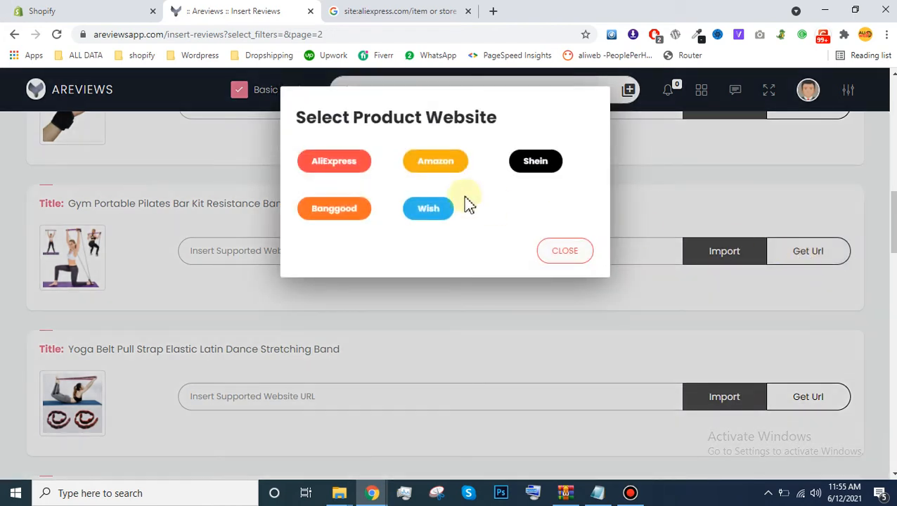
pyautogui.click(326, 167)
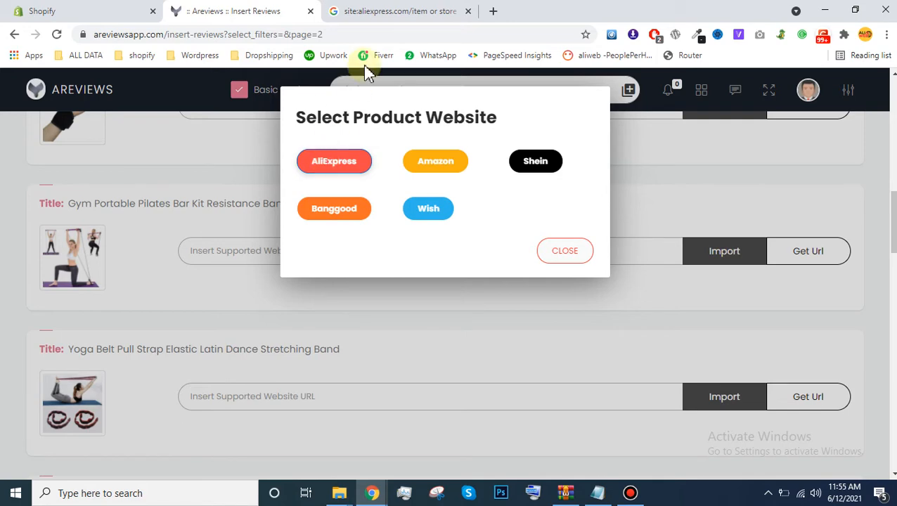
pyautogui.click(398, 9)
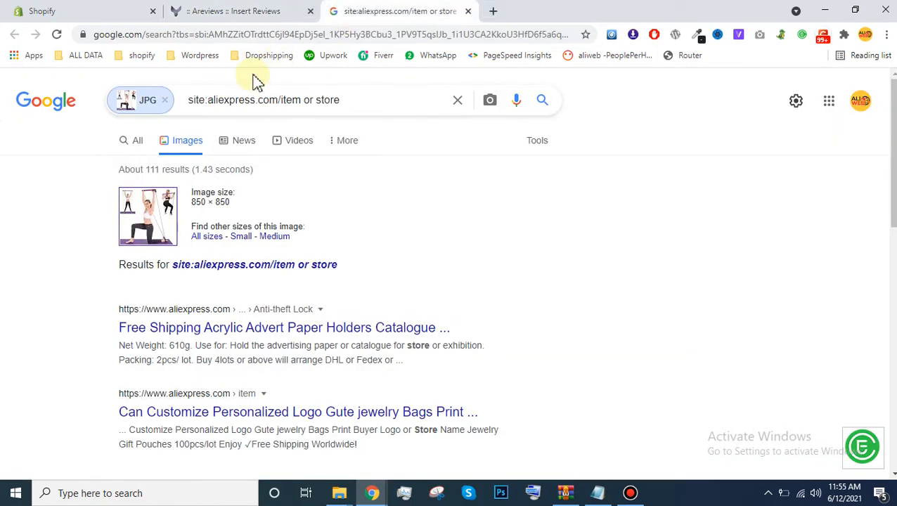
pyautogui.click(232, 10)
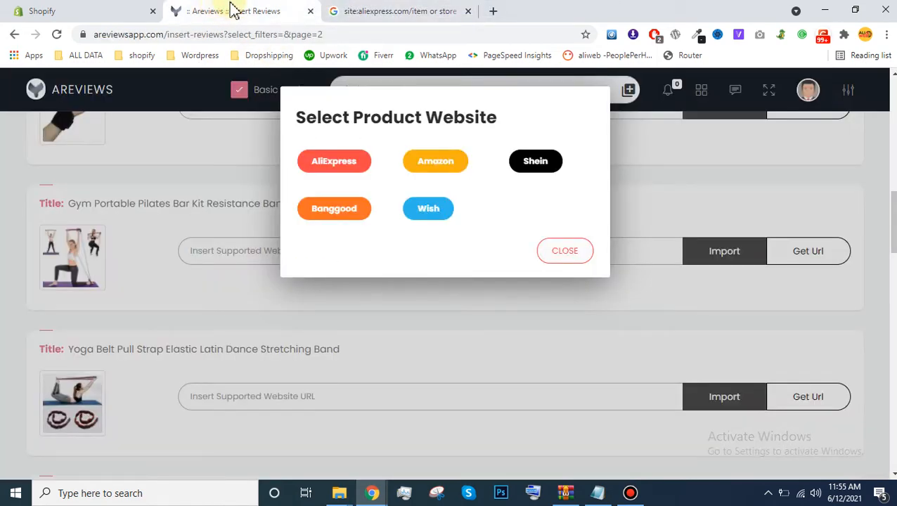
pyautogui.click(566, 253)
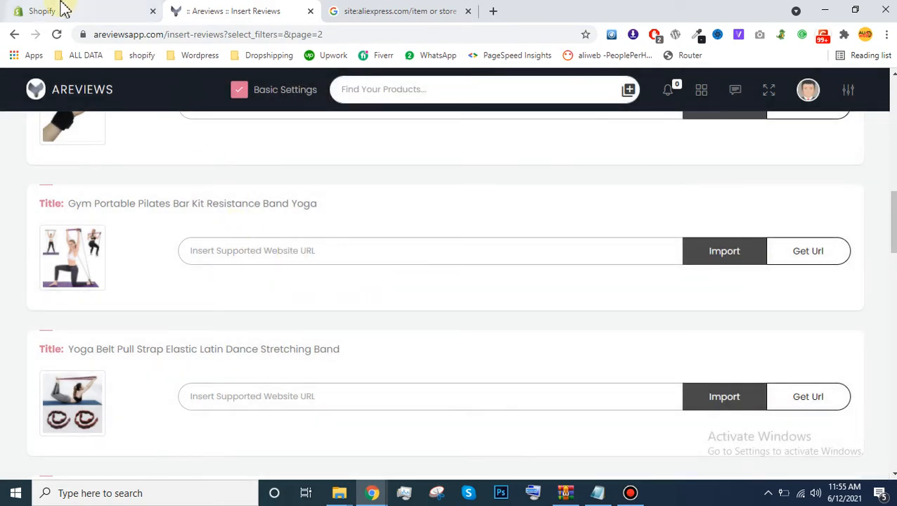
# Step: Open Oberlo from the Shopify store's installed apps in a new tab beside Shopify and show its Products list
pyautogui.click(107, 9)
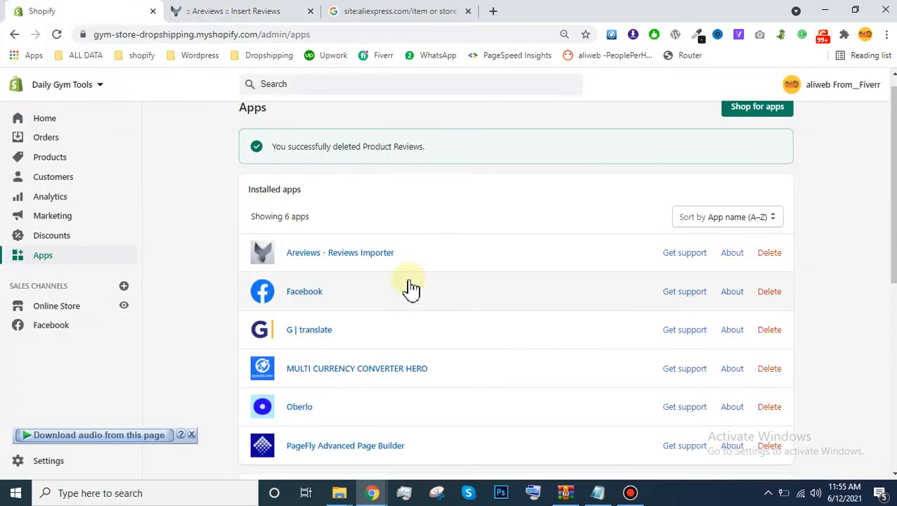
pyautogui.scroll(-1, 888, 204)
pyautogui.scroll(-1, 515, 282)
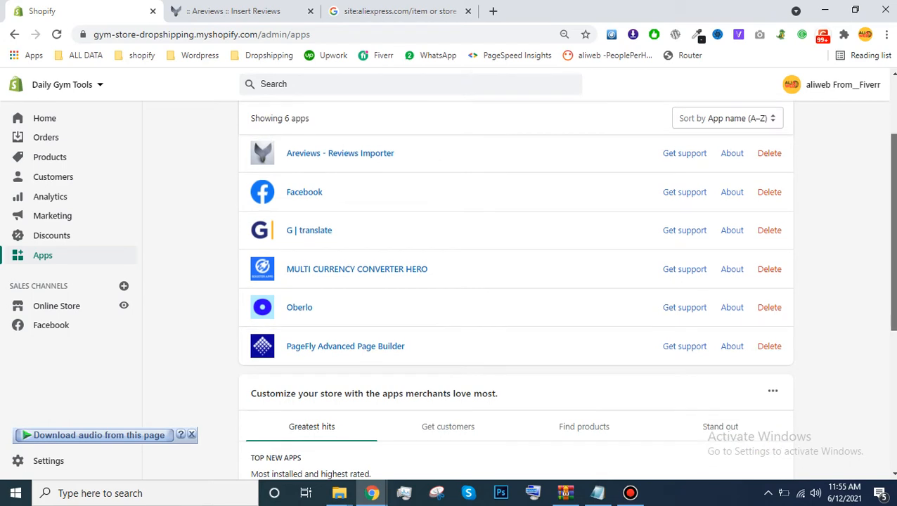
pyautogui.middleClick(305, 313)
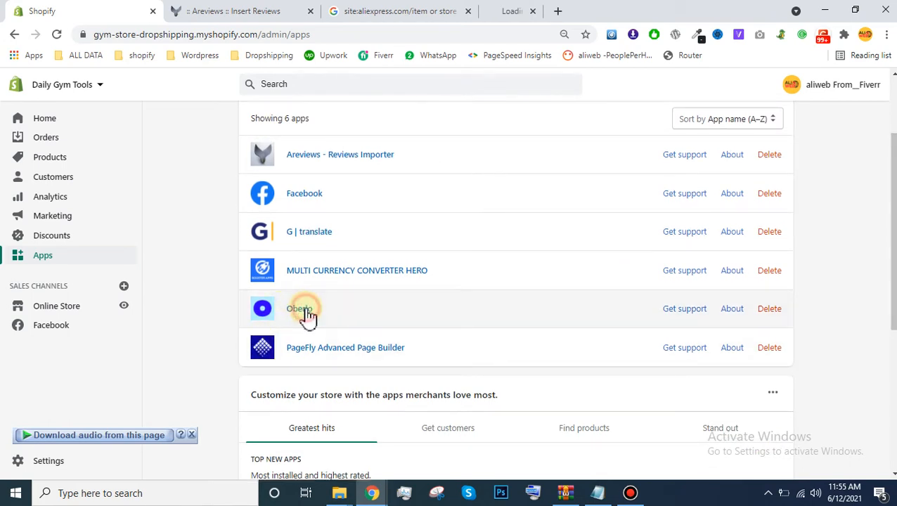
pyautogui.click(482, 8)
pyautogui.moveTo(482, 8); pyautogui.dragTo(366, 6)
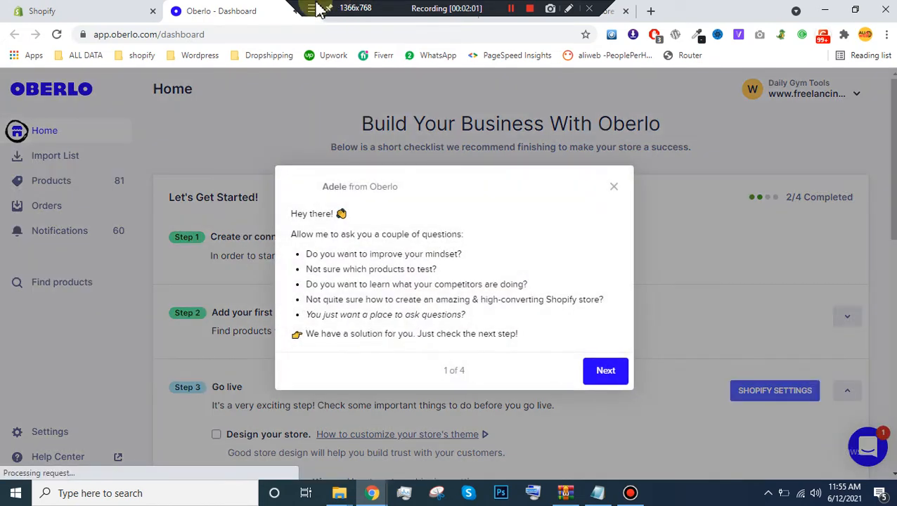
pyautogui.click(613, 195)
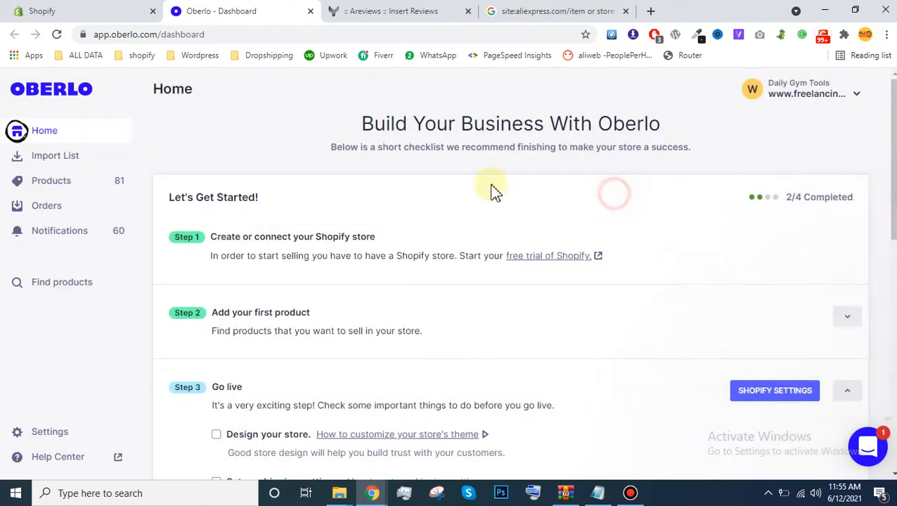
pyautogui.click(68, 185)
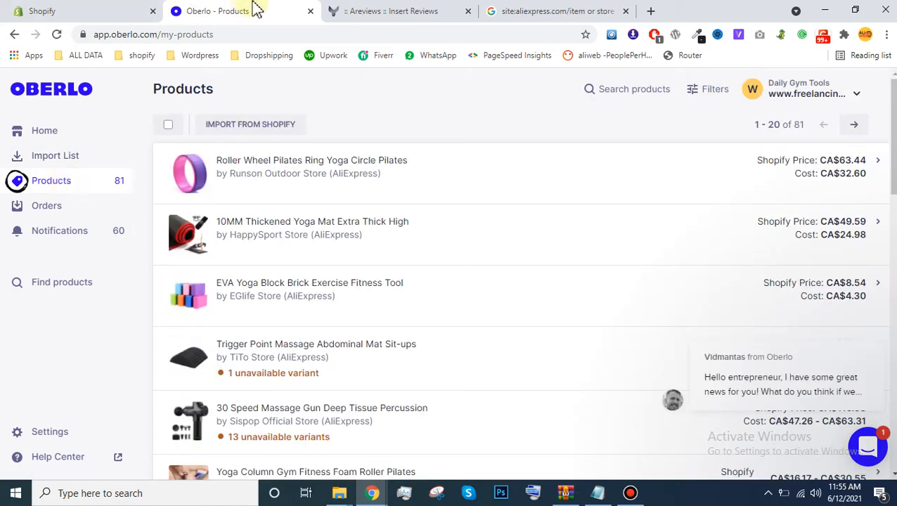
# Step: Find Gym Portable Pilates Bar Kit Resistance Band Yoga among the Oberlo products and open its linked AliExpress listing
pyautogui.click(357, 10)
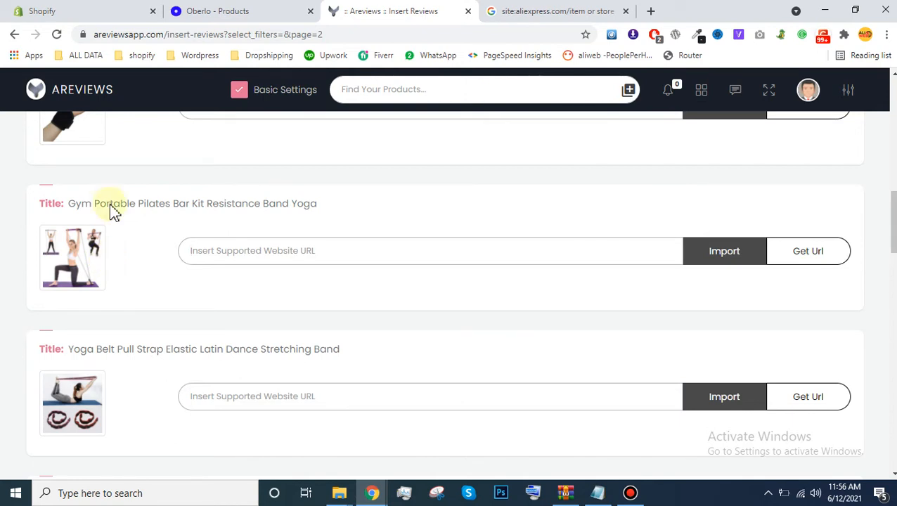
pyautogui.click(224, 9)
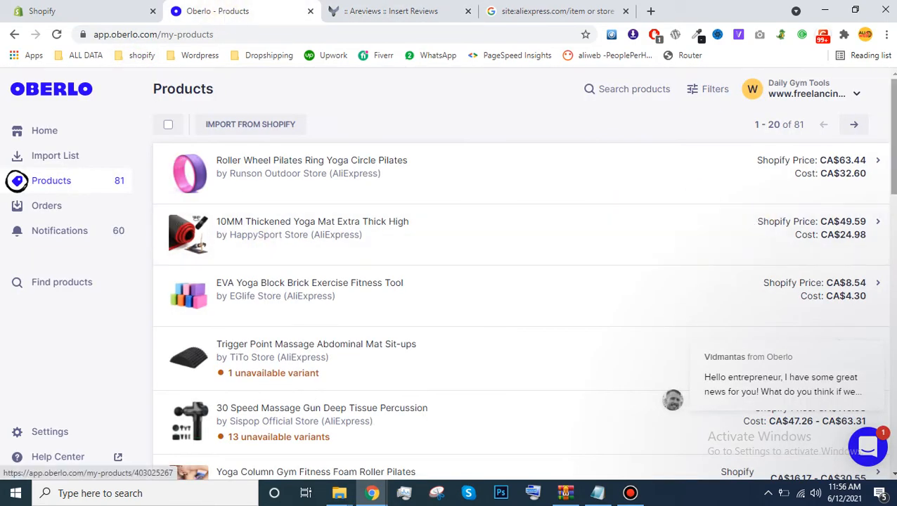
pyautogui.scroll(-7, 428, 238)
pyautogui.scroll(-7, 587, 465)
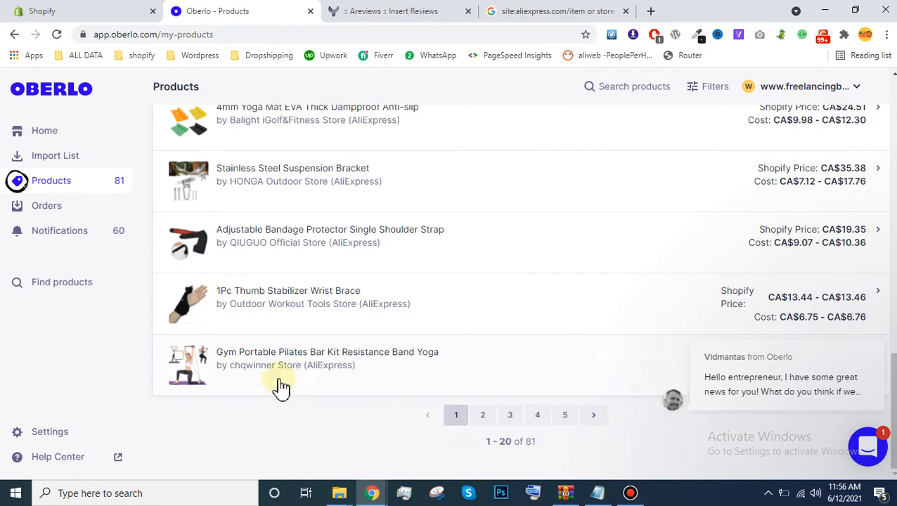
pyautogui.click(307, 356)
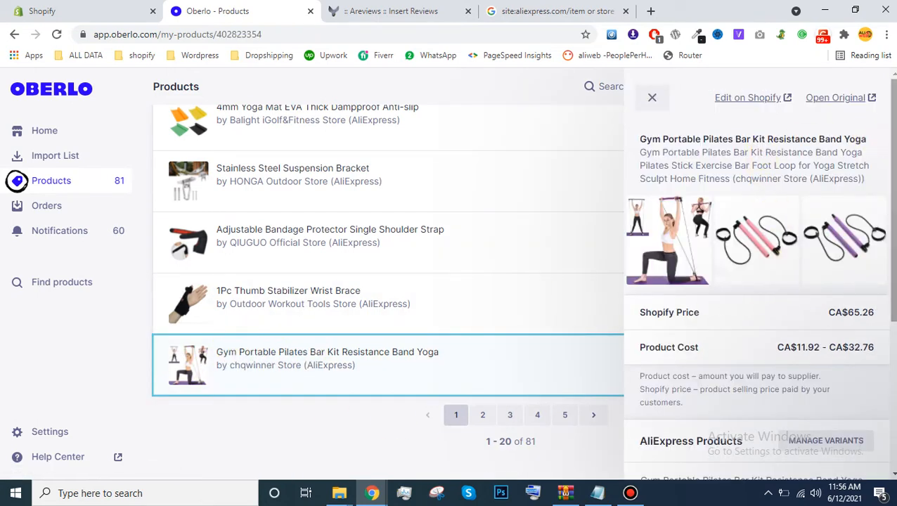
pyautogui.scroll(-2, 785, 331)
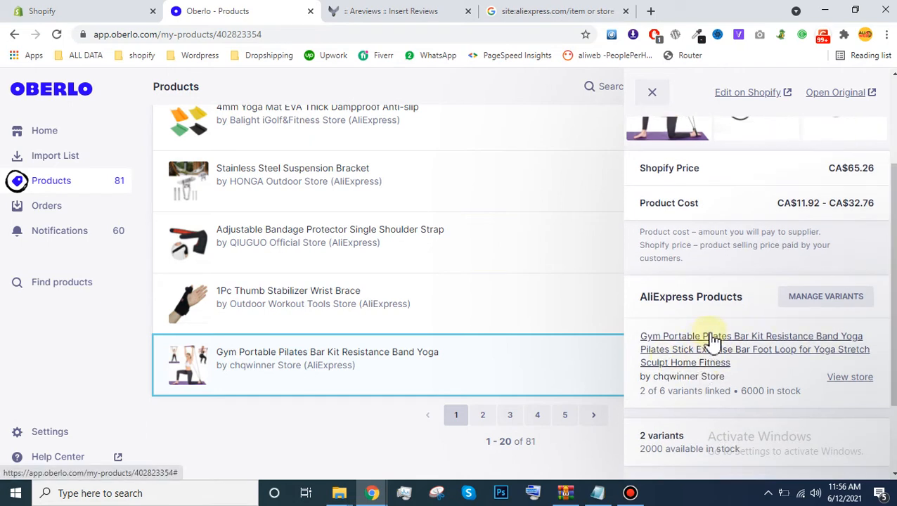
pyautogui.click(709, 346)
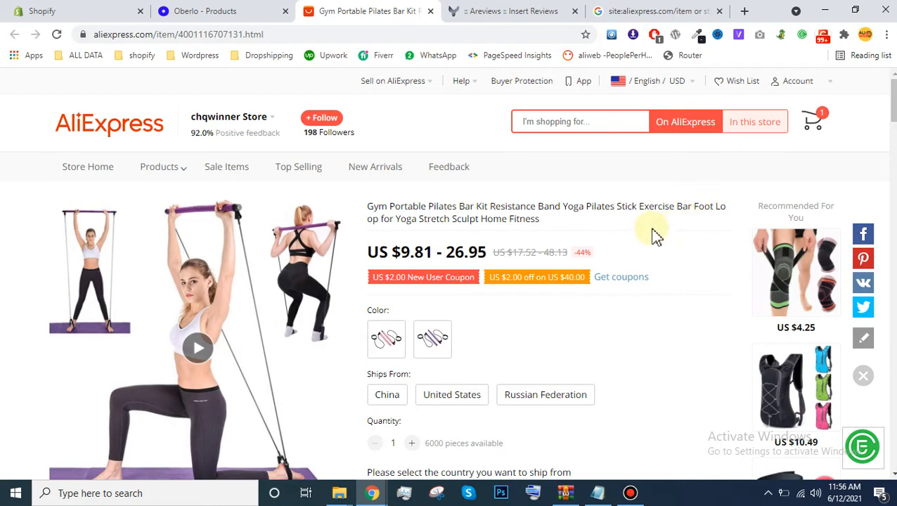
# Step: Find a similar product with more sales under More To Love and open the Pilates Bar Kit with Resistance bands listing
pyautogui.moveTo(894, 105); pyautogui.dragTo(893, 149)
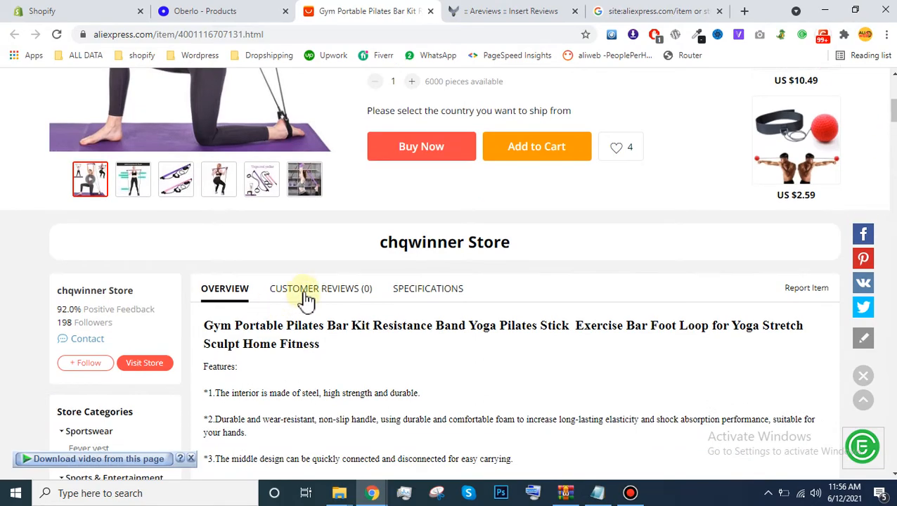
pyautogui.moveTo(894, 111); pyautogui.dragTo(894, 381)
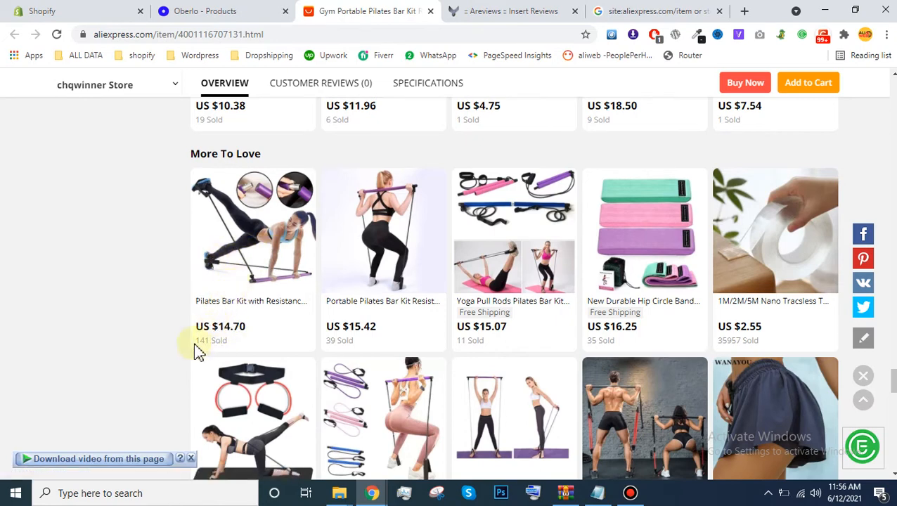
pyautogui.doubleClick(214, 342)
pyautogui.click(278, 263)
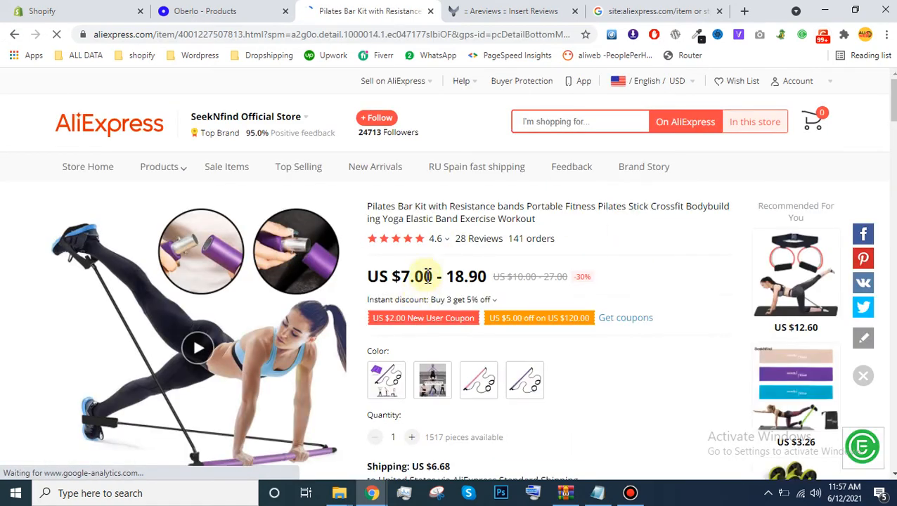
# Step: Copy the URL of the Pilates Bar Kit with Resistance bands listing and return to the Areviews Insert Reviews page
pyautogui.click(268, 36)
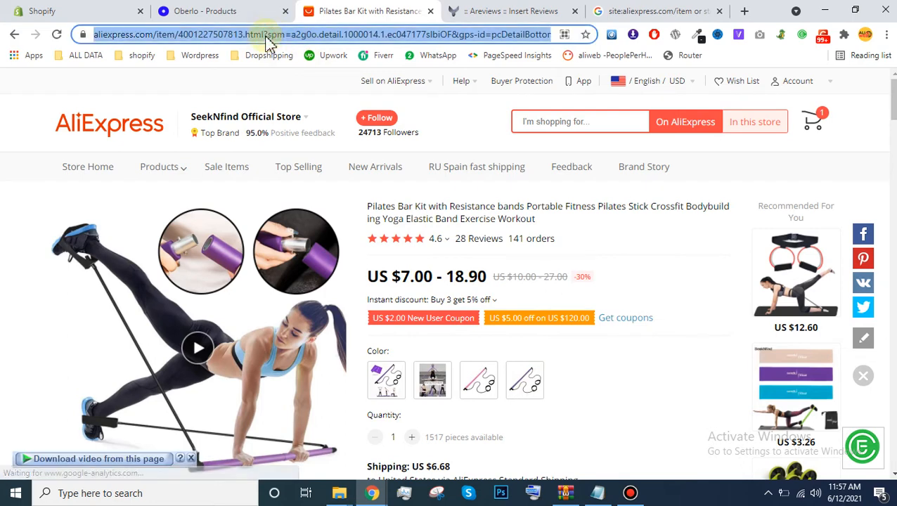
pyautogui.click(511, 8)
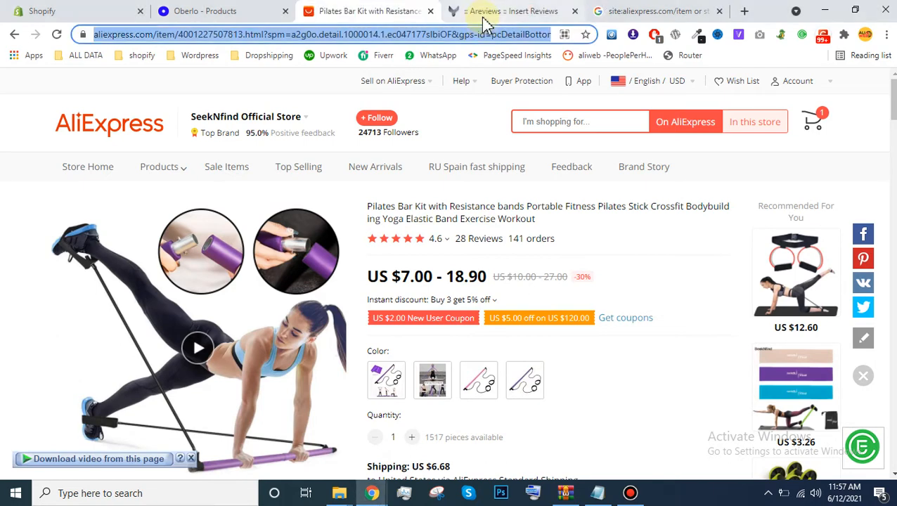
pyautogui.click(485, 11)
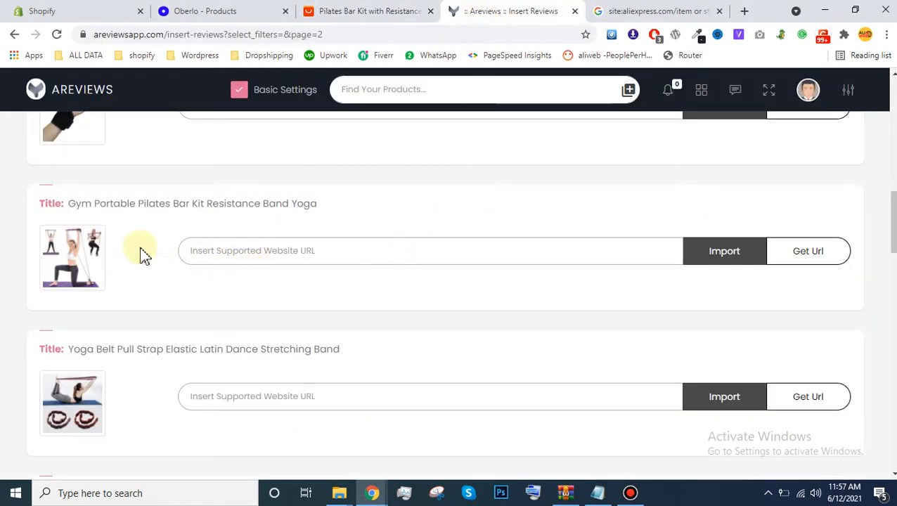
# Step: Open the Areviews comments page of Gym Portable Pilates Bar Kit Resistance Band Yoga and examine its review data and import options
pyautogui.click(129, 209)
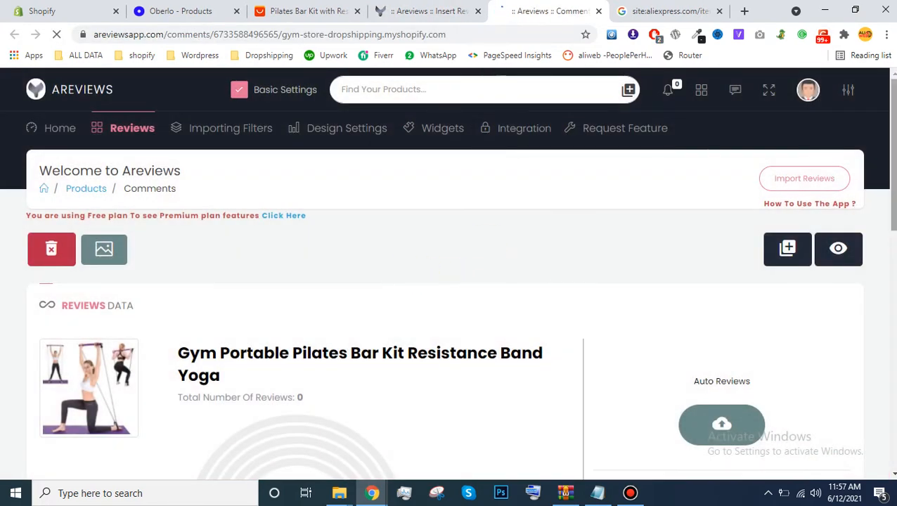
pyautogui.scroll(-4, 490, 251)
pyautogui.moveTo(894, 251); pyautogui.dragTo(893, 394)
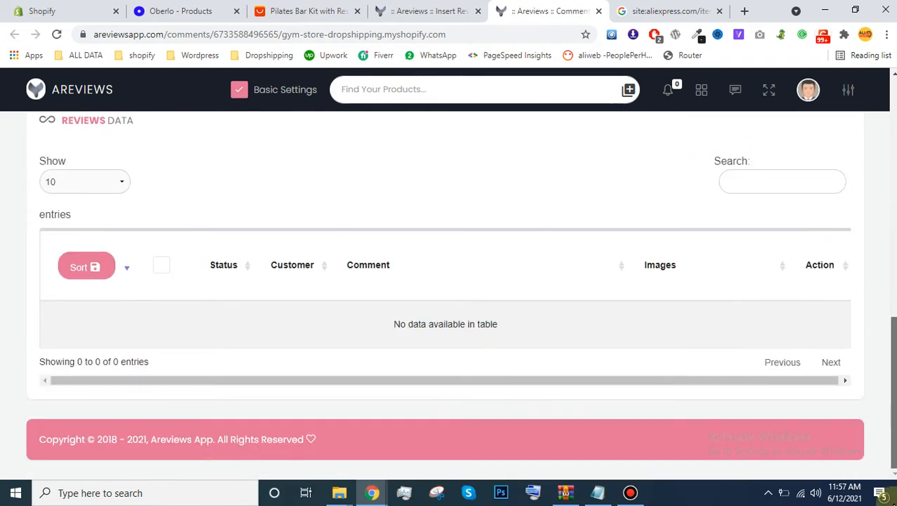
pyautogui.scroll(8, 797, 244)
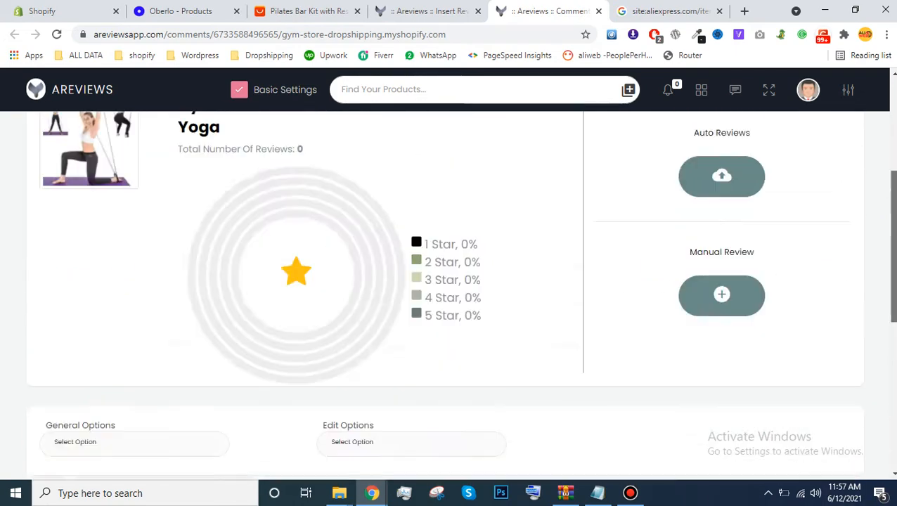
# Step: Open the automatic review fetching options and enter the copied AliExpress listing URL of the Pilates Bar Kit as the product URL
pyautogui.click(723, 336)
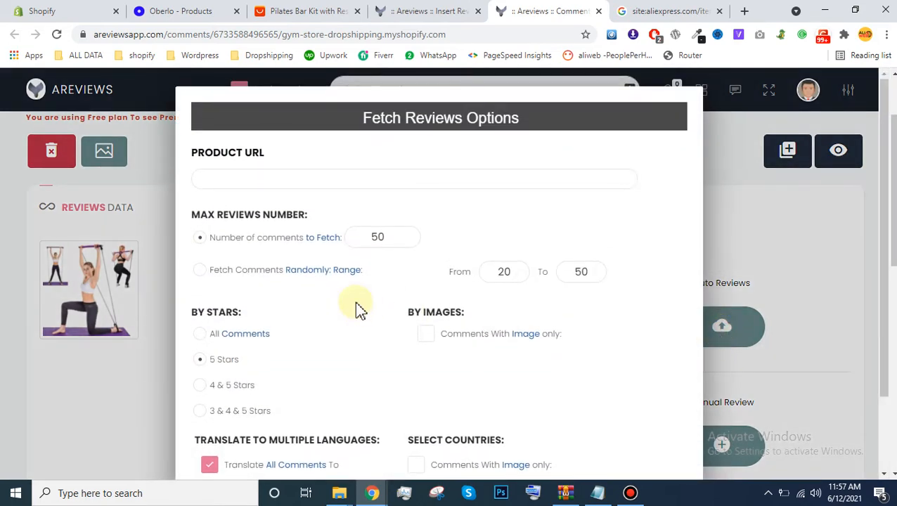
pyautogui.click(243, 181)
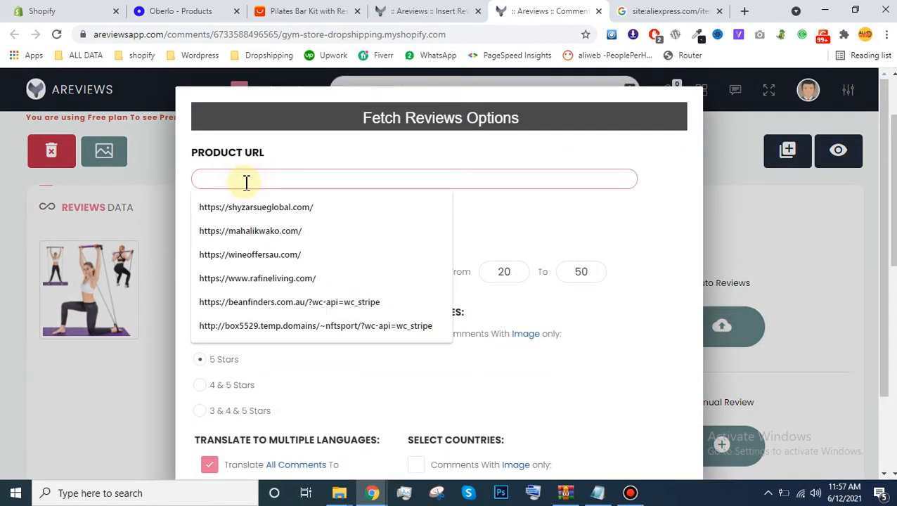
pyautogui.hotkey('ctrl', 'v')
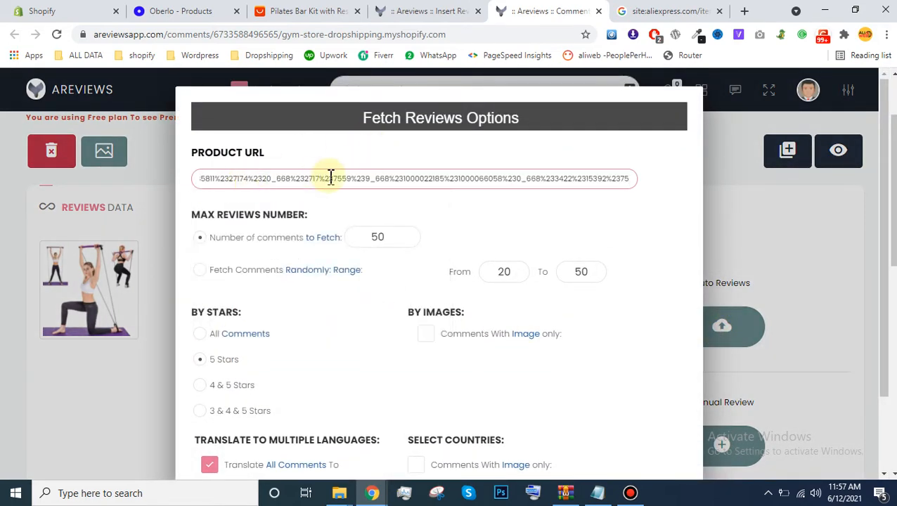
pyautogui.click(299, 10)
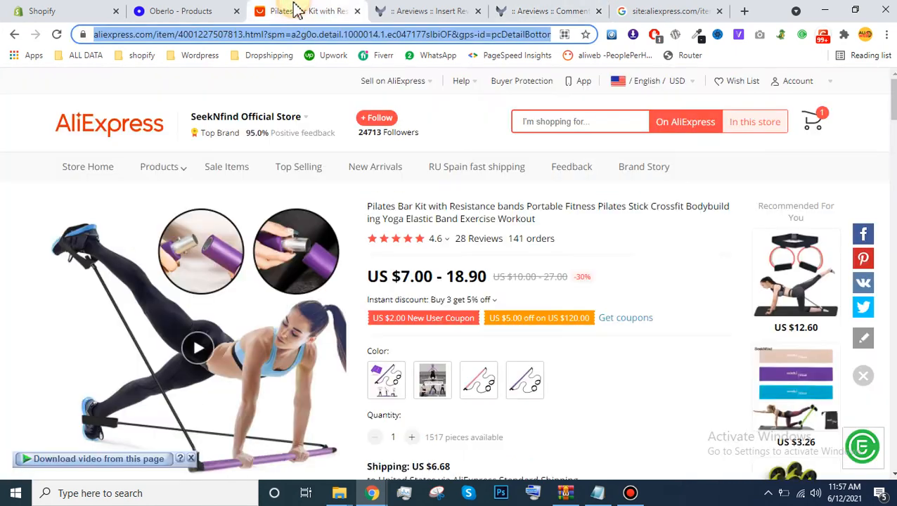
pyautogui.click(674, 9)
pyautogui.click(579, 17)
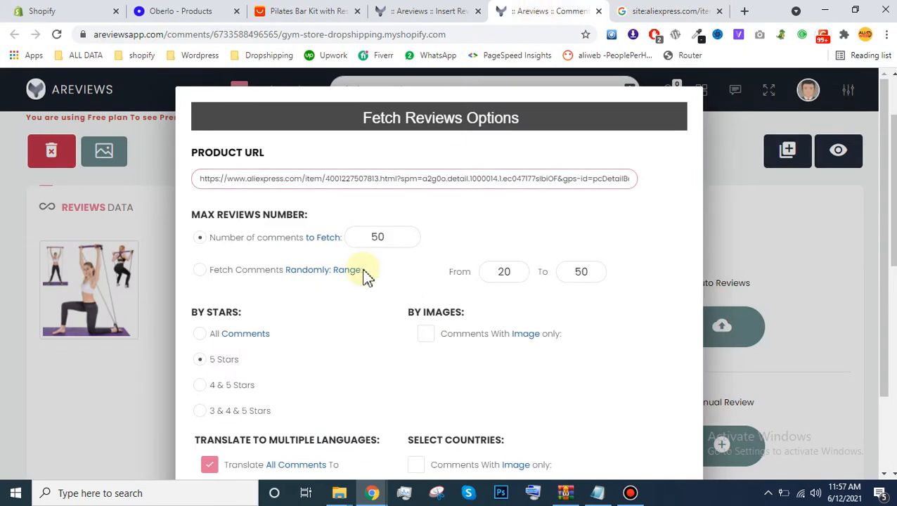
# Step: Import up to 50 reviews with 5 stars only, all translated to English and without a country filter
pyautogui.moveTo(369, 240); pyautogui.dragTo(378, 240)
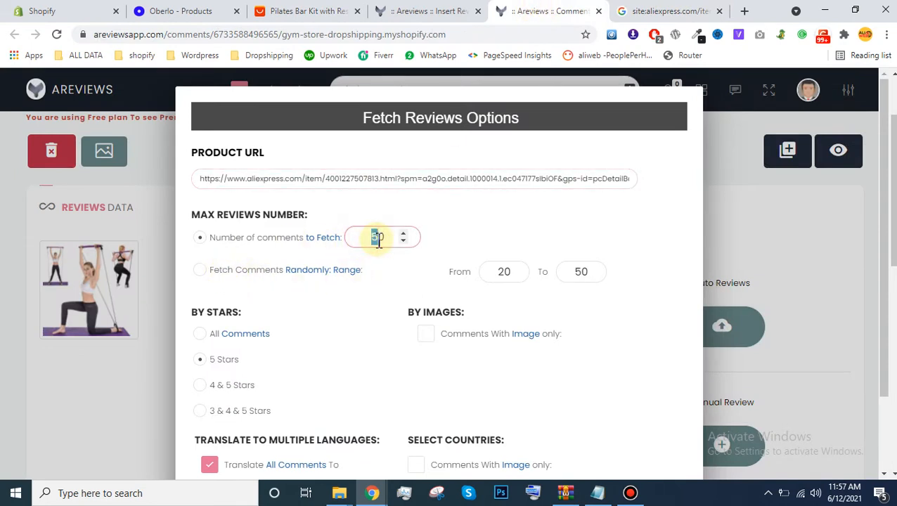
pyautogui.moveTo(888, 198); pyautogui.dragTo(893, 281)
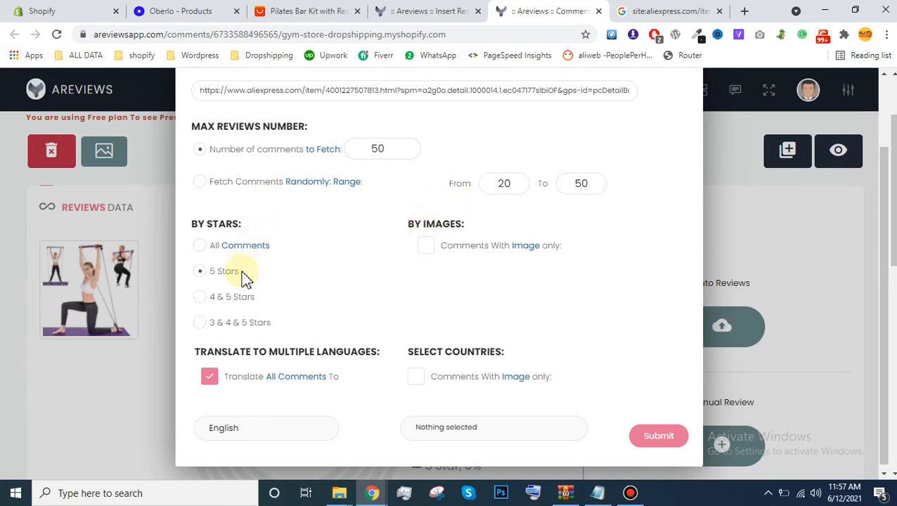
pyautogui.click(198, 300)
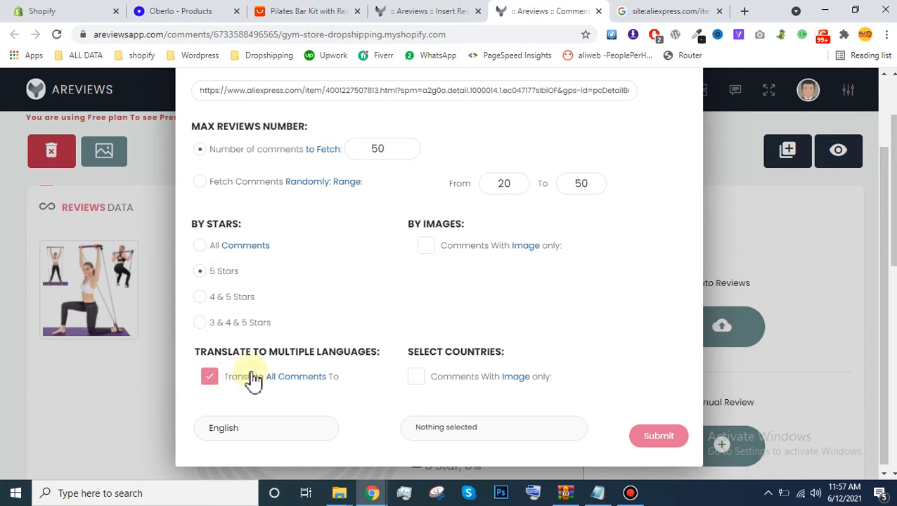
pyautogui.moveTo(890, 245); pyautogui.dragTo(886, 299)
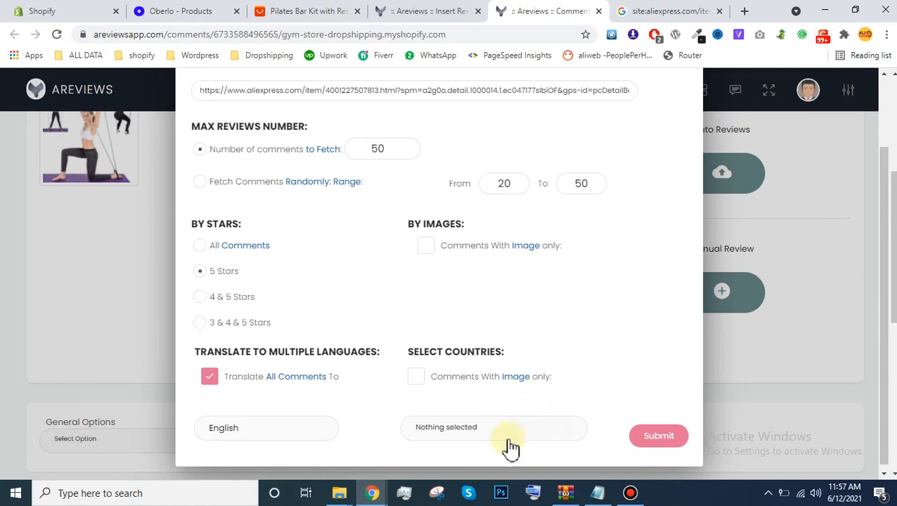
pyautogui.click(417, 381)
pyautogui.click(461, 436)
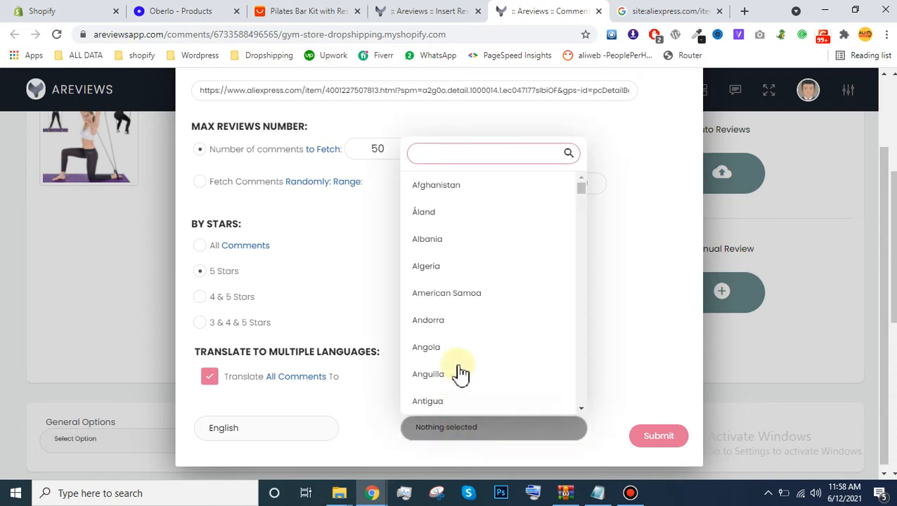
pyautogui.click(621, 219)
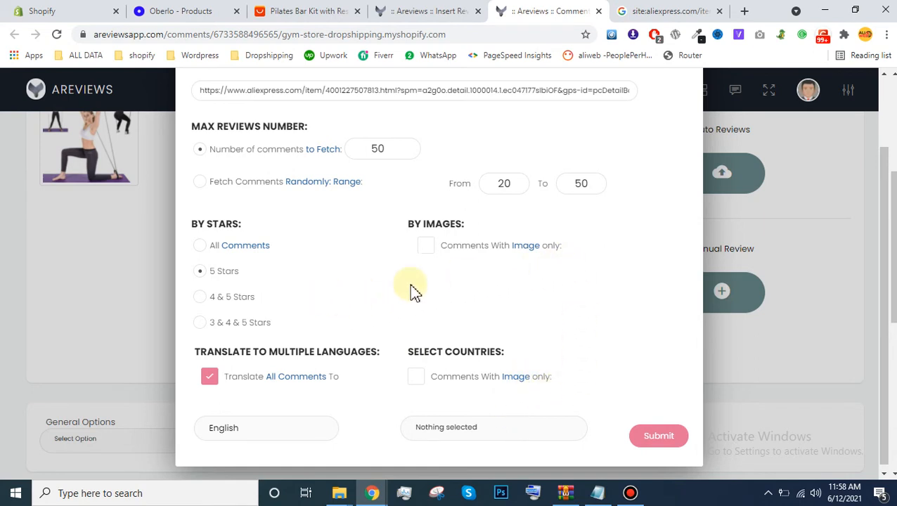
pyautogui.moveTo(884, 200); pyautogui.dragTo(886, 234)
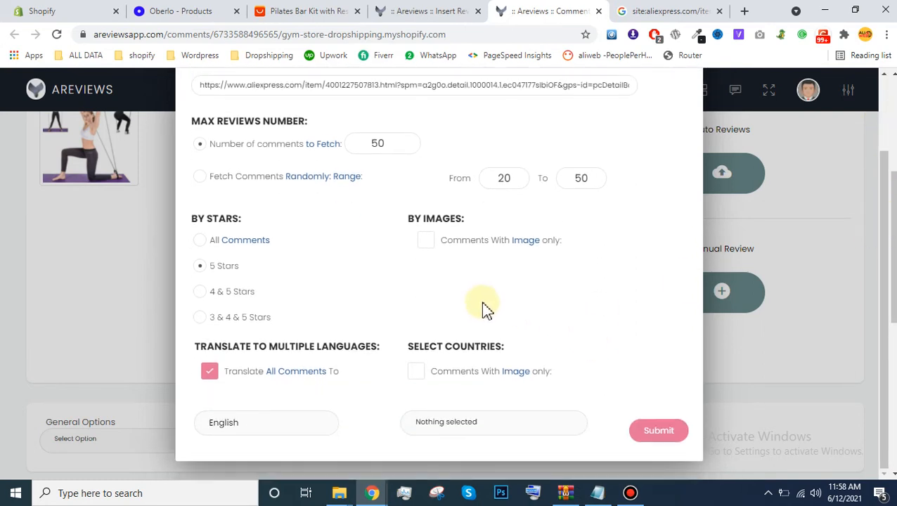
pyautogui.click(658, 430)
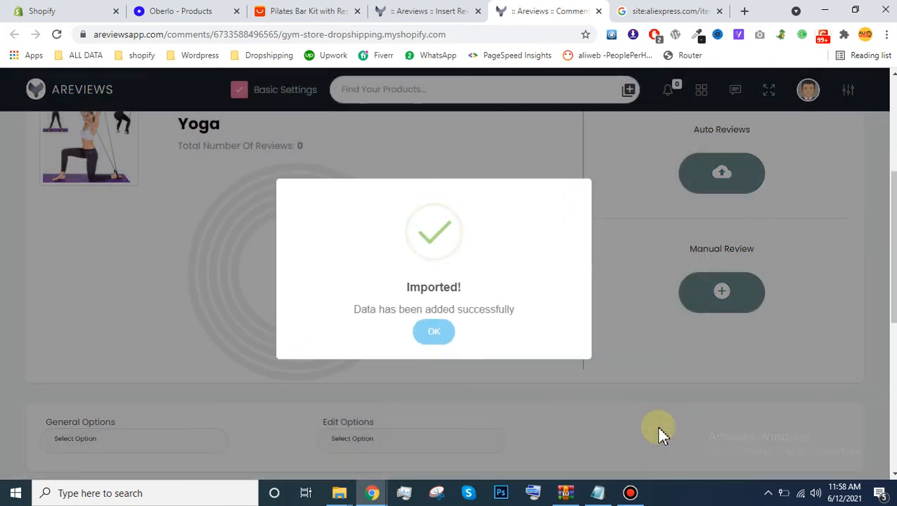
pyautogui.click(420, 331)
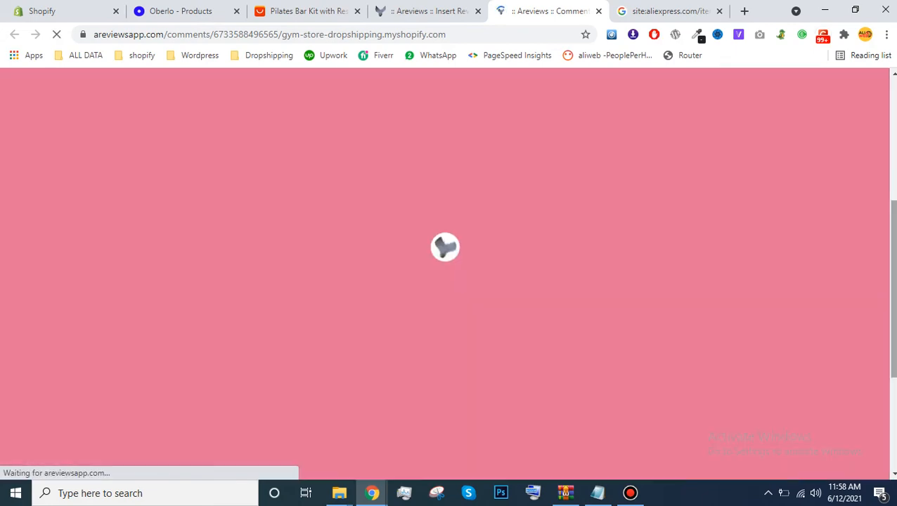
# Step: Look through the imported reviews and delete the image attached to review #1
pyautogui.scroll(-1, 815, 232)
pyautogui.scroll(-6, 450, 281)
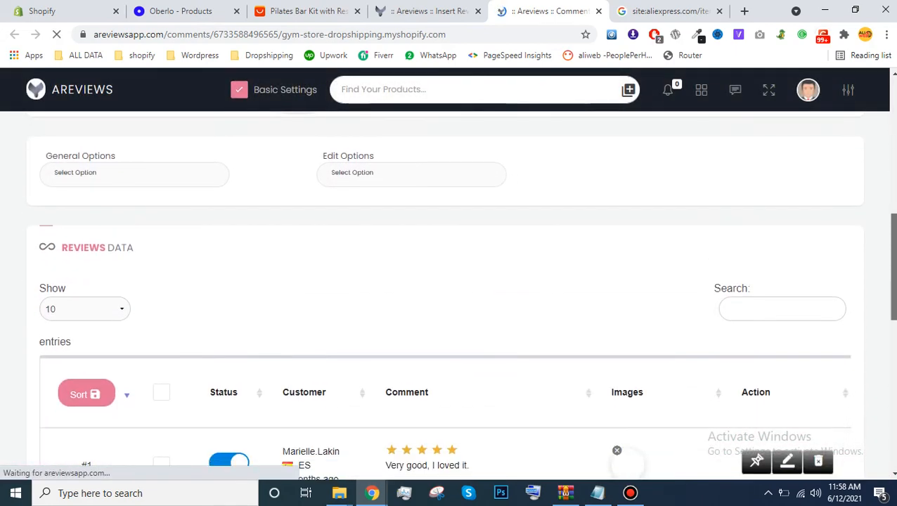
pyautogui.scroll(-2, 450, 282)
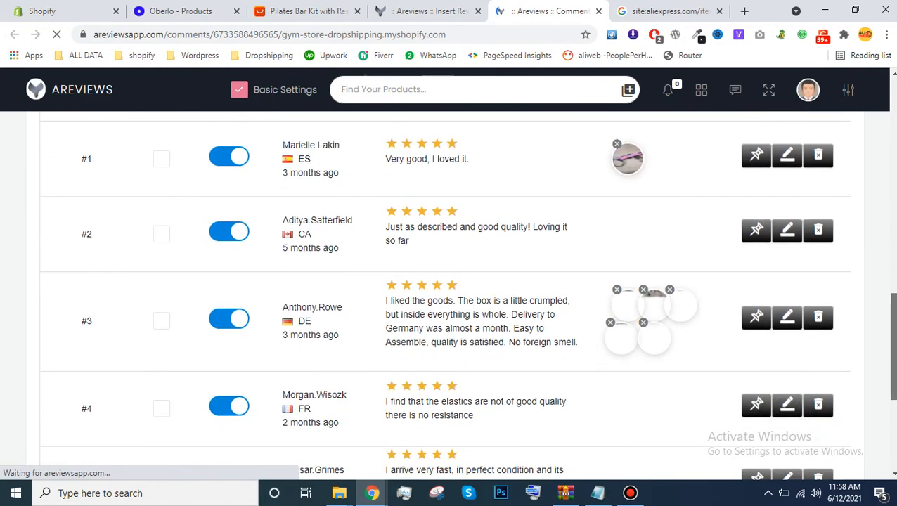
pyautogui.scroll(-2, 450, 281)
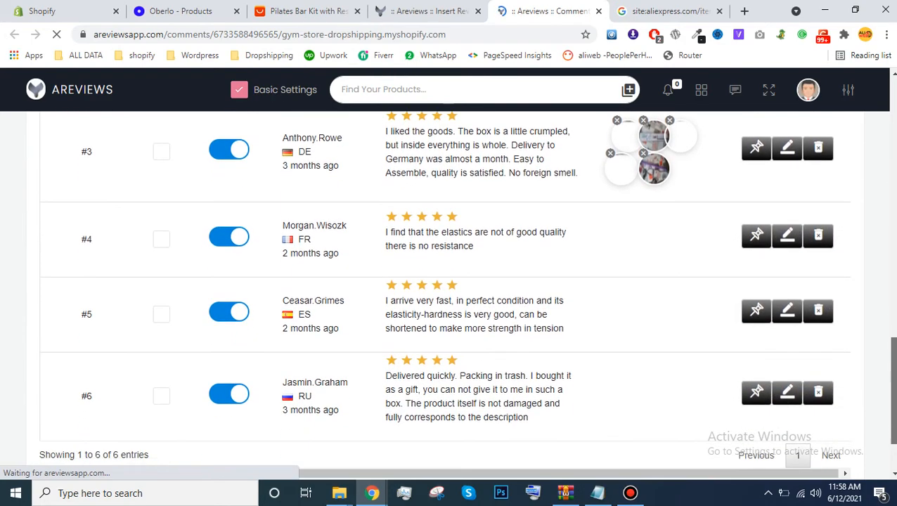
pyautogui.scroll(3, 450, 282)
pyautogui.scroll(2, 450, 282)
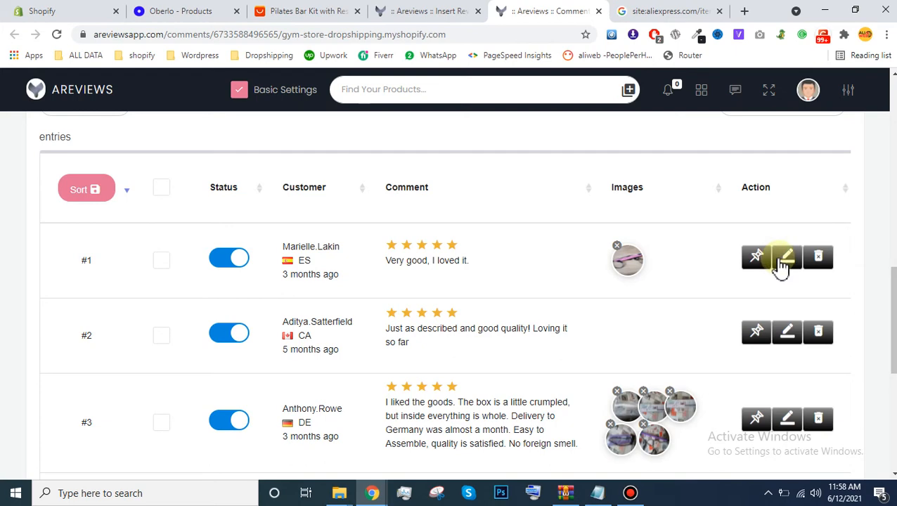
pyautogui.click(617, 247)
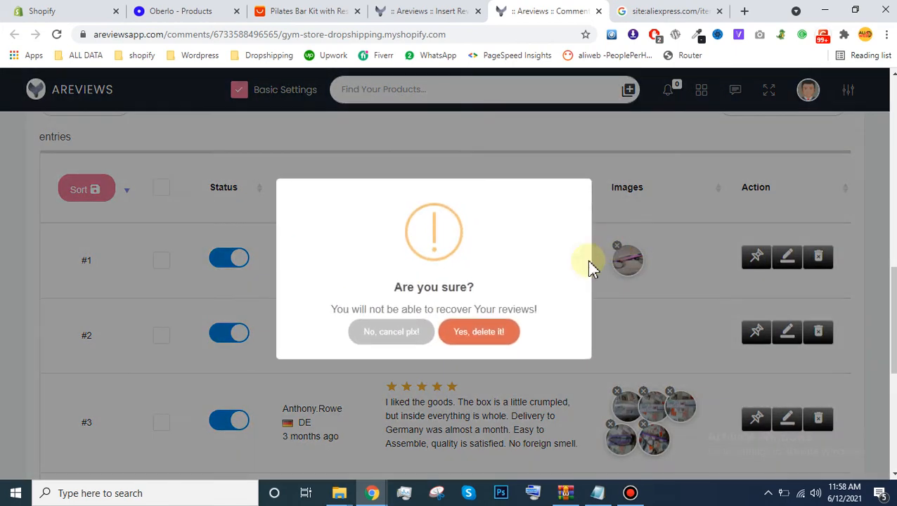
pyautogui.click(476, 333)
pyautogui.click(445, 333)
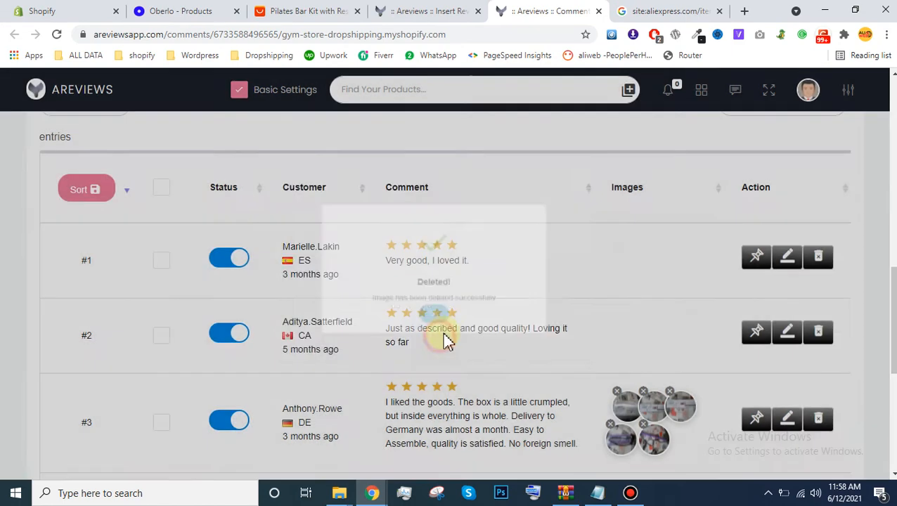
# Step: Edit the comment of review #1 to read "Very good, I loved it.. Awesome" and save the review
pyautogui.click(774, 267)
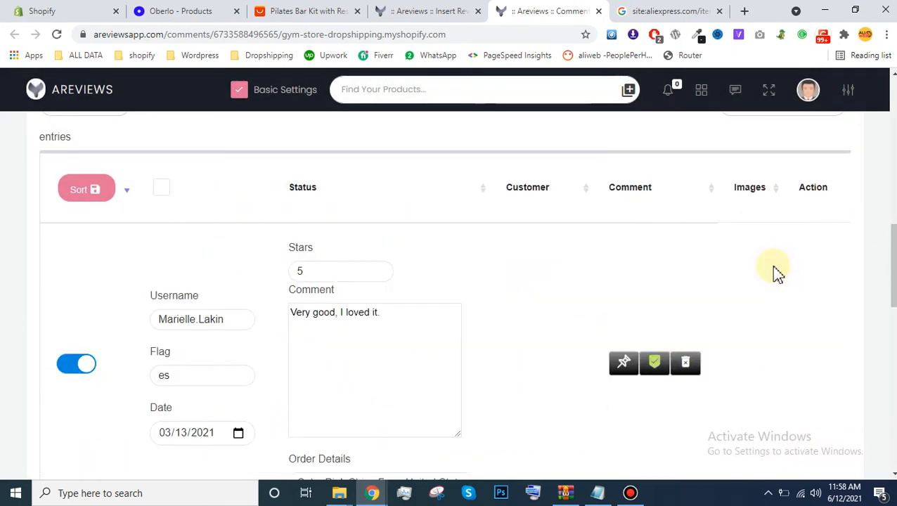
pyautogui.click(384, 328)
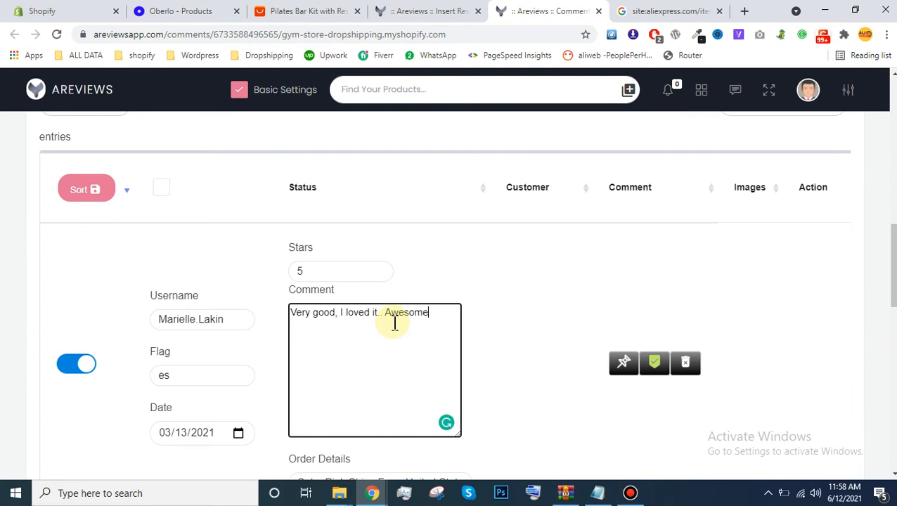
pyautogui.scroll(-2, 288, 291)
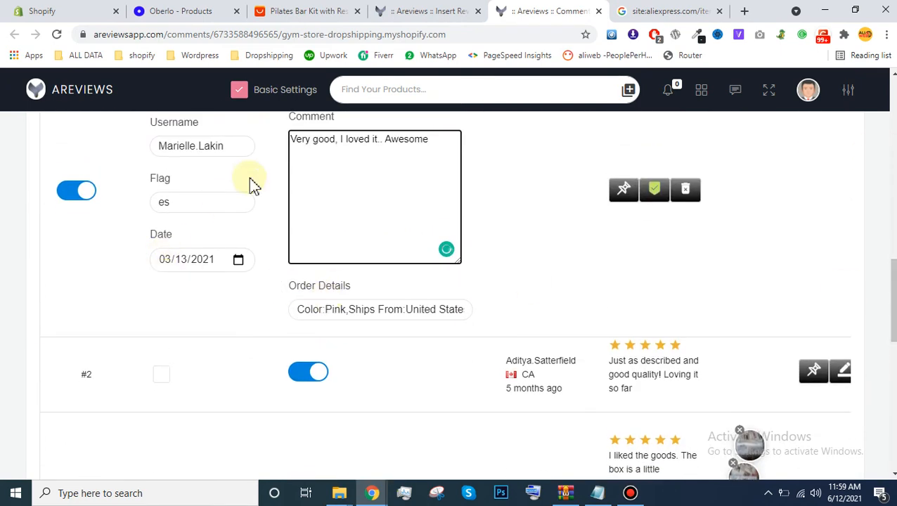
pyautogui.click(229, 266)
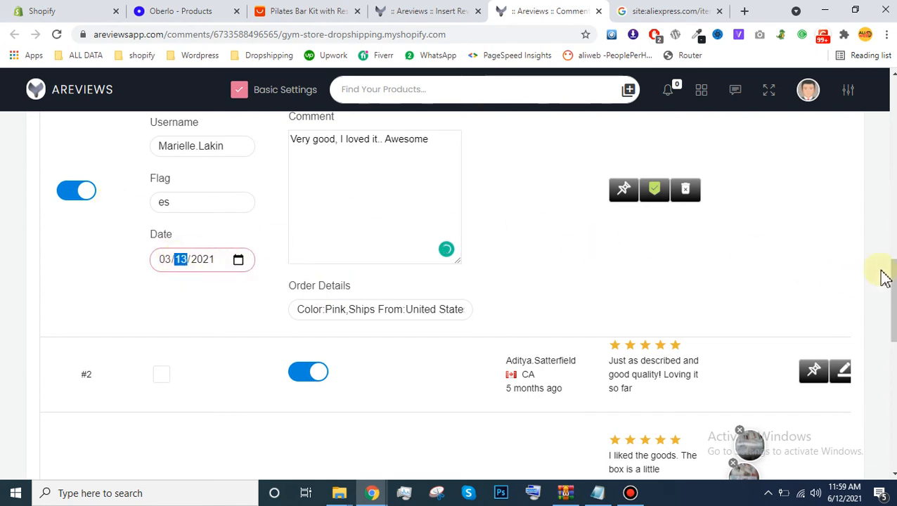
pyautogui.moveTo(888, 277); pyautogui.dragTo(892, 257)
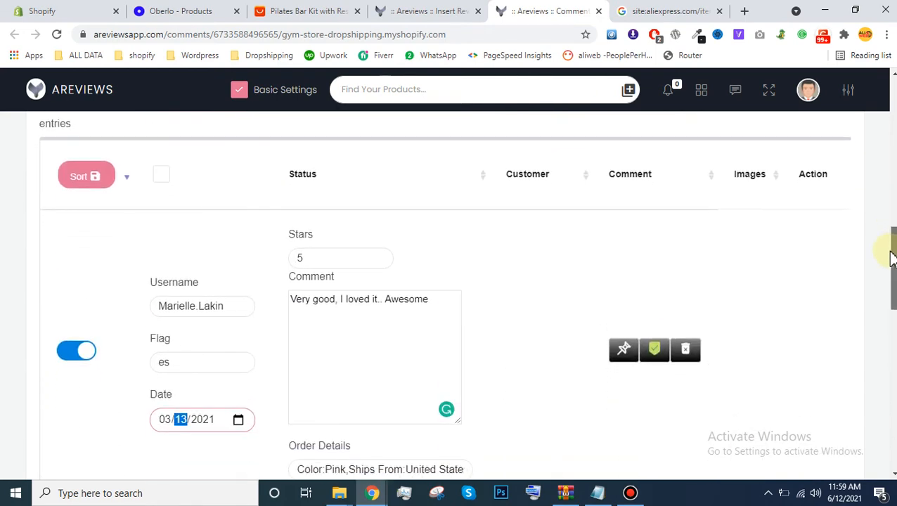
pyautogui.click(655, 350)
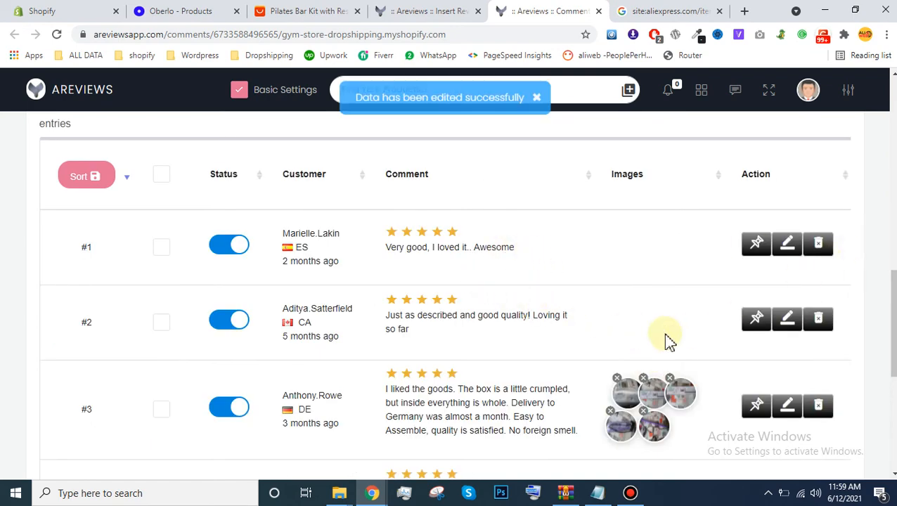
# Step: Delete four of the images attached to review #3, starting with the second one in its upper row
pyautogui.click(644, 383)
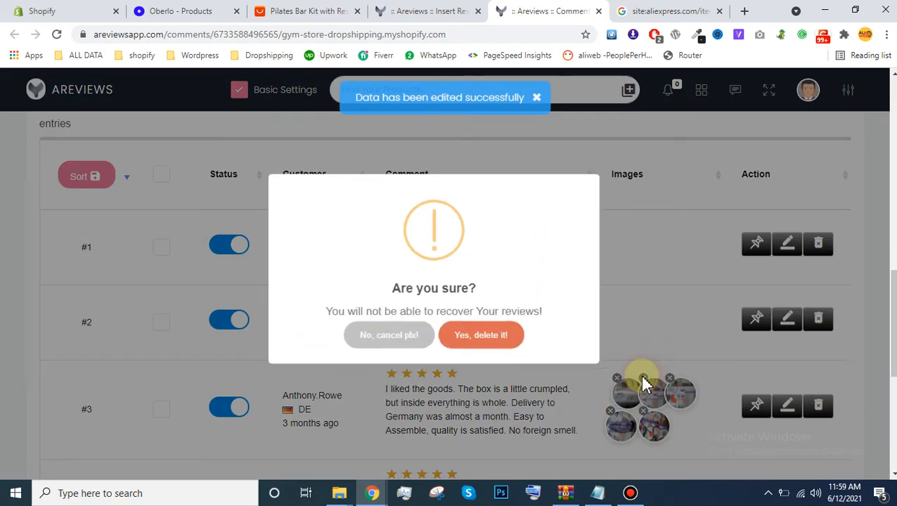
pyautogui.click(494, 354)
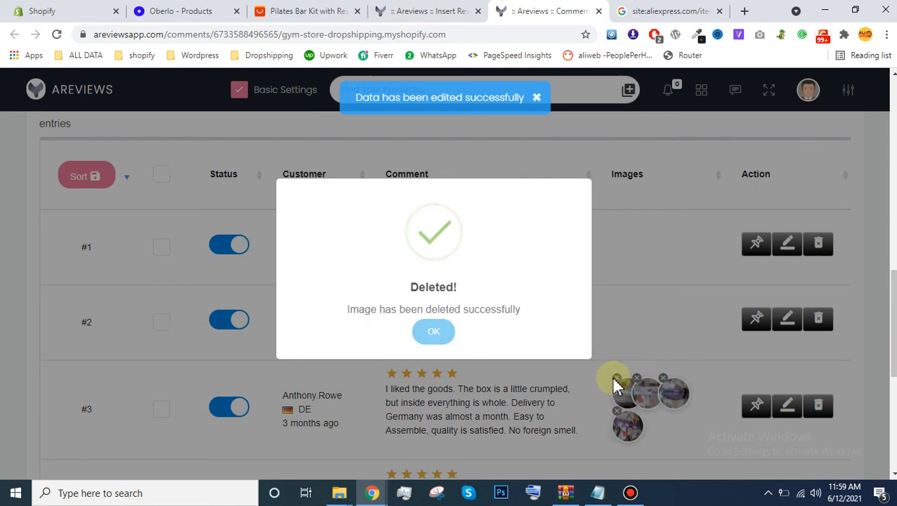
pyautogui.click(433, 333)
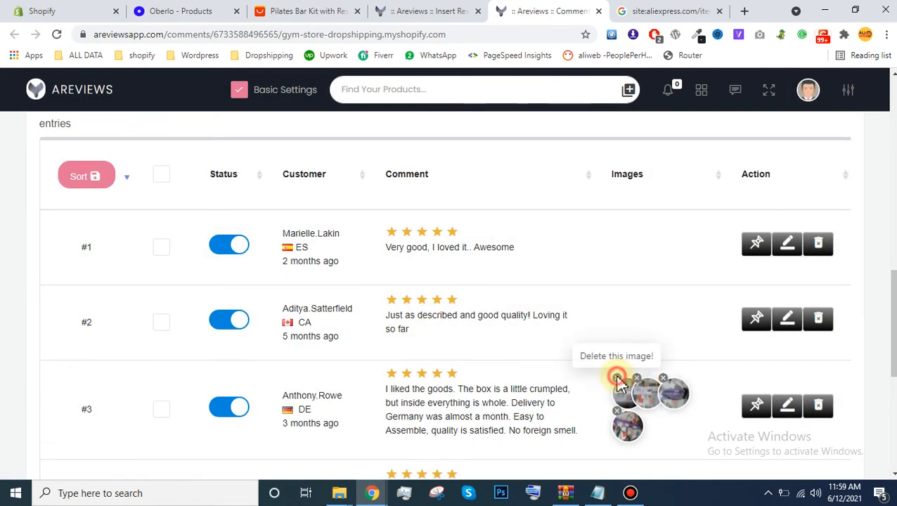
pyautogui.click(616, 379)
pyautogui.click(494, 338)
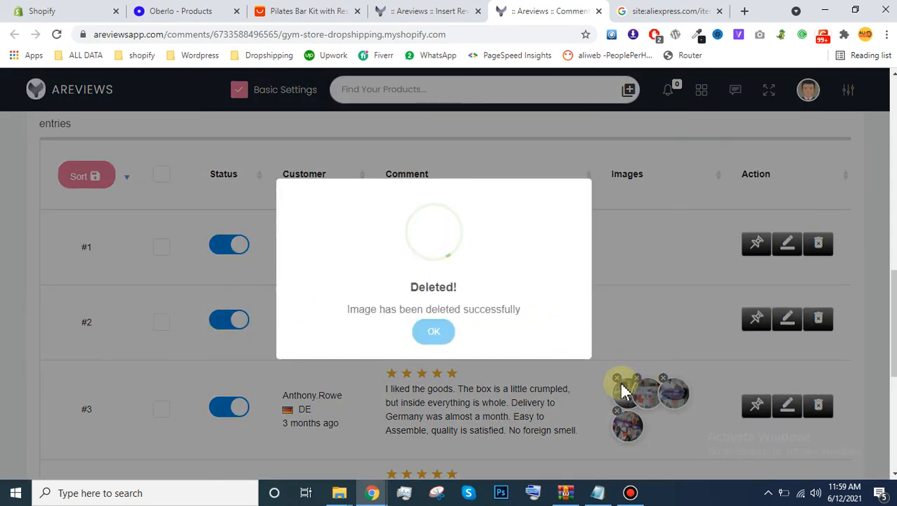
pyautogui.click(597, 390)
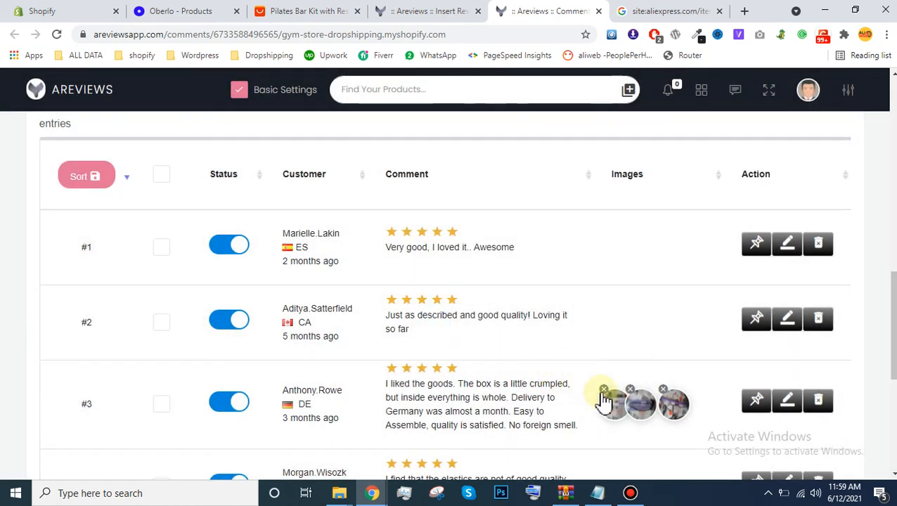
pyautogui.click(604, 391)
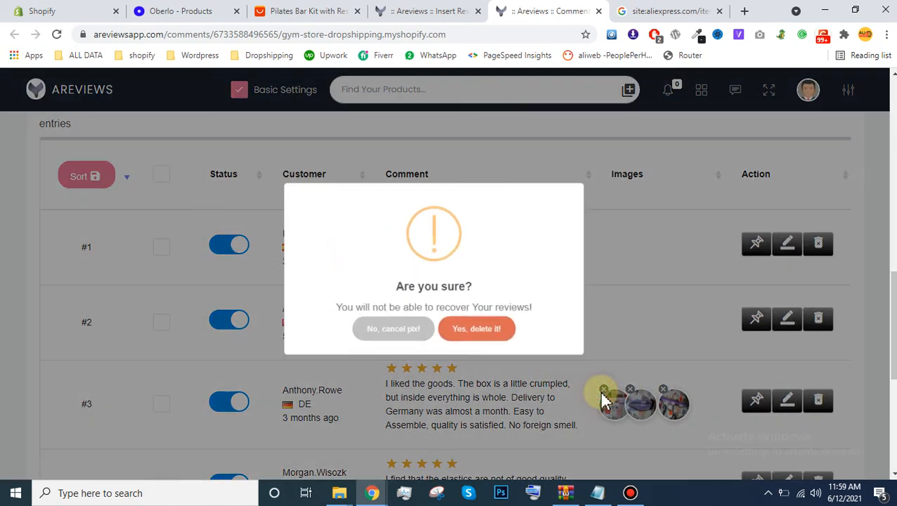
pyautogui.click(480, 341)
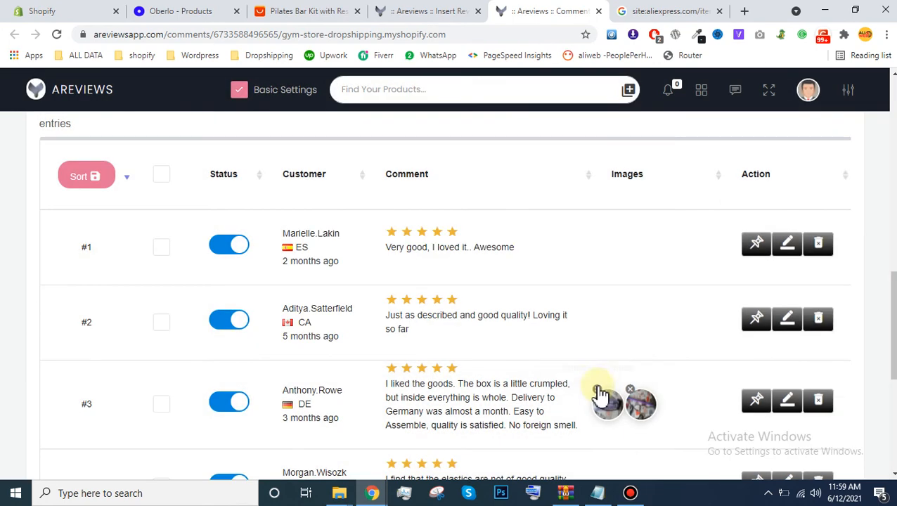
pyautogui.click(597, 390)
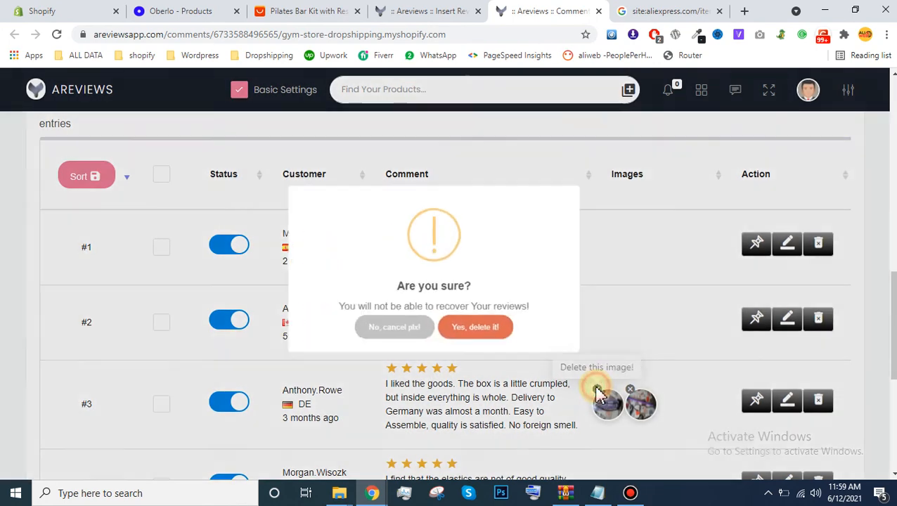
pyautogui.click(484, 333)
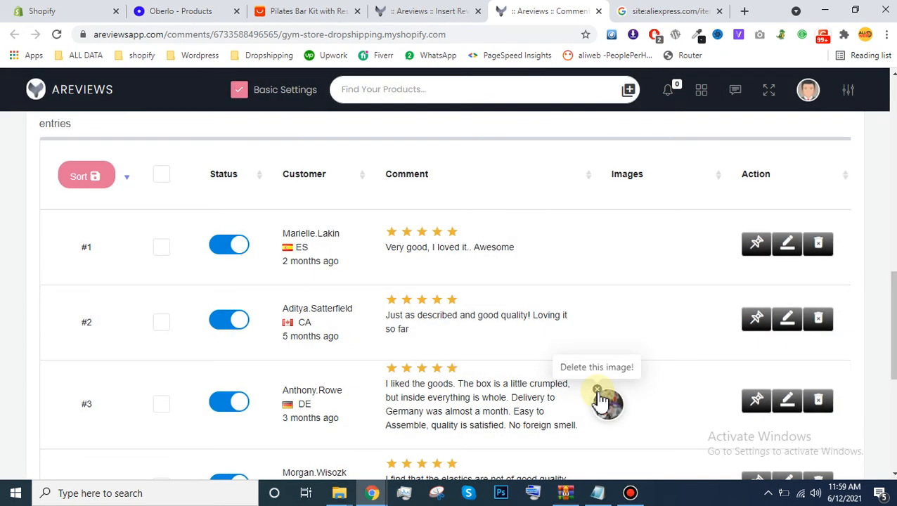
# Step: Delete the last remaining image attached to review #3 and check the review list
pyautogui.click(597, 391)
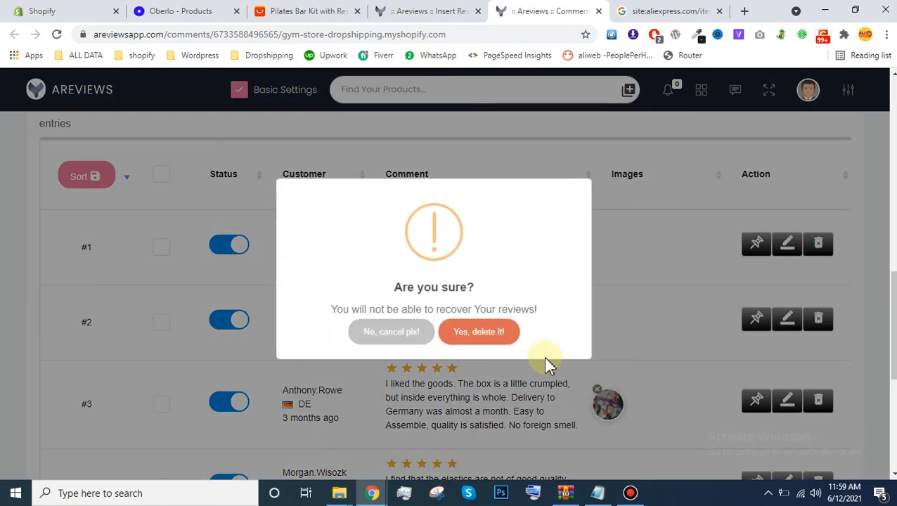
pyautogui.click(501, 338)
pyautogui.scroll(-1, 881, 304)
pyautogui.moveTo(893, 318); pyautogui.dragTo(893, 324)
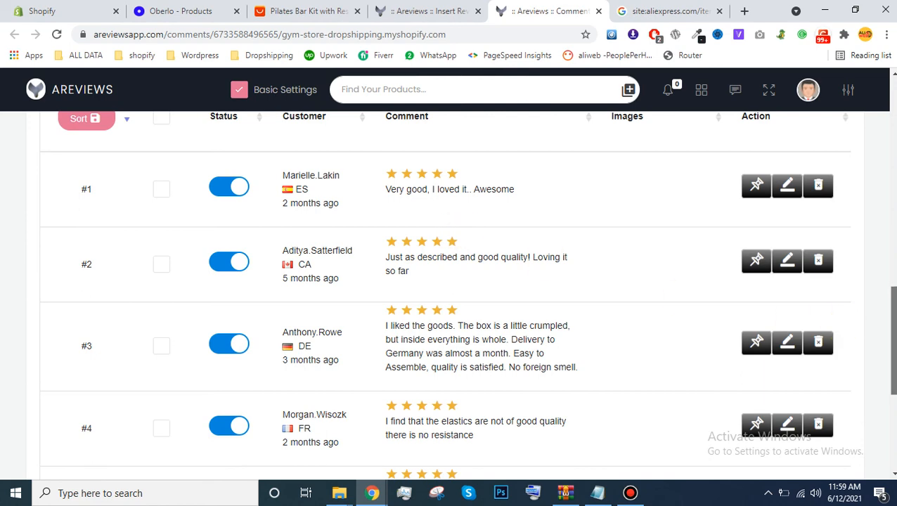
# Step: Open the Gym Portable Pilates Bar Kit product's live page on the store from its reviews page
pyautogui.moveTo(893, 331); pyautogui.dragTo(893, 48)
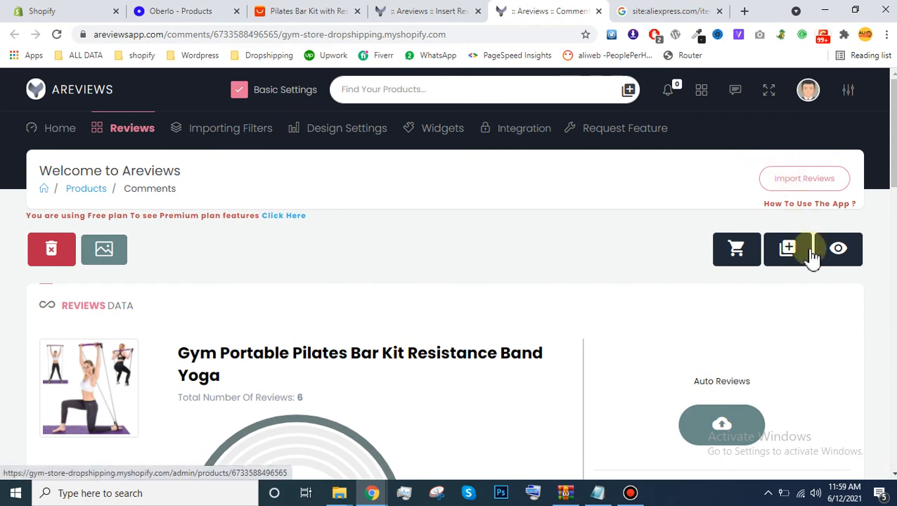
pyautogui.click(839, 254)
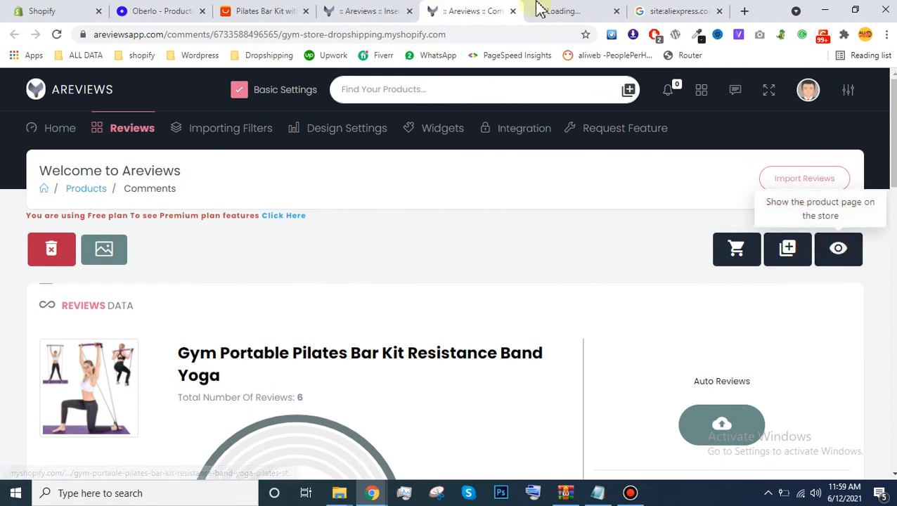
pyautogui.click(559, 10)
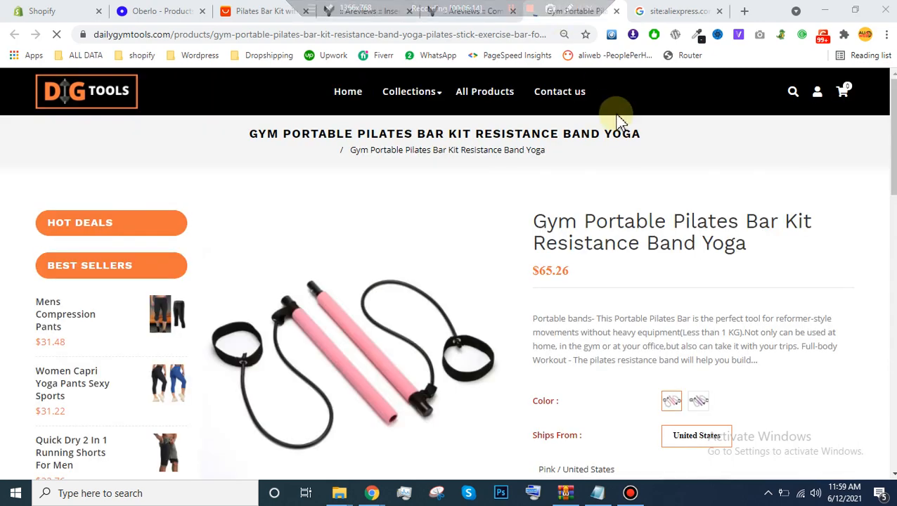
# Step: Examine the product's star rating breakdown and the customer reviews on the store page, and open the form for writing a review
pyautogui.scroll(-3, 621, 121)
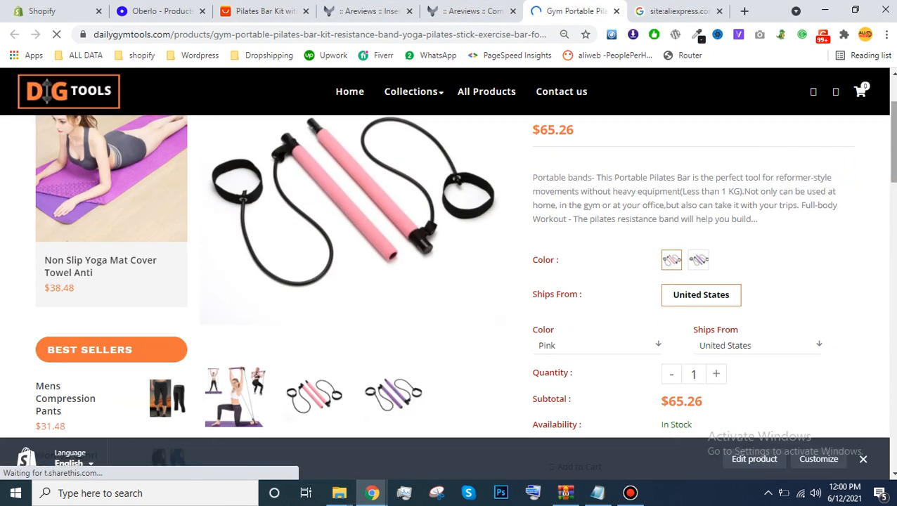
pyautogui.scroll(3, 448, 276)
pyautogui.moveTo(544, 274)
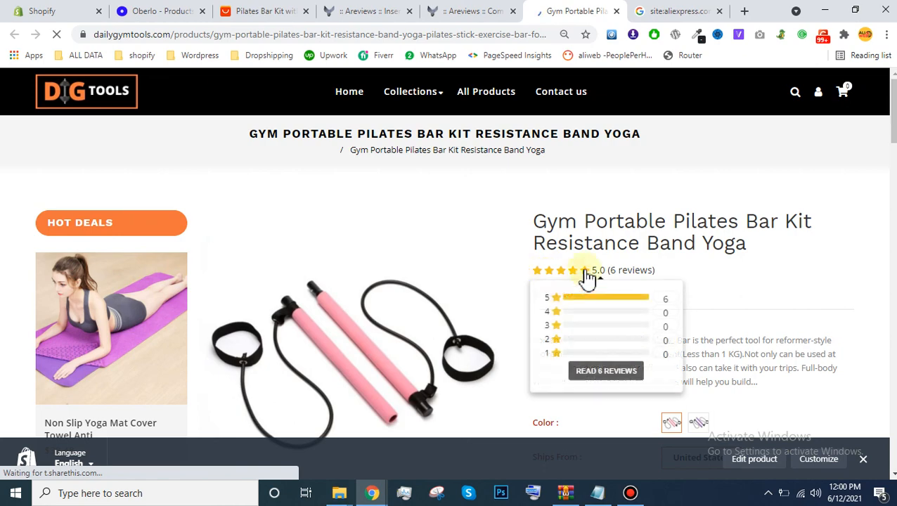
pyautogui.click(627, 301)
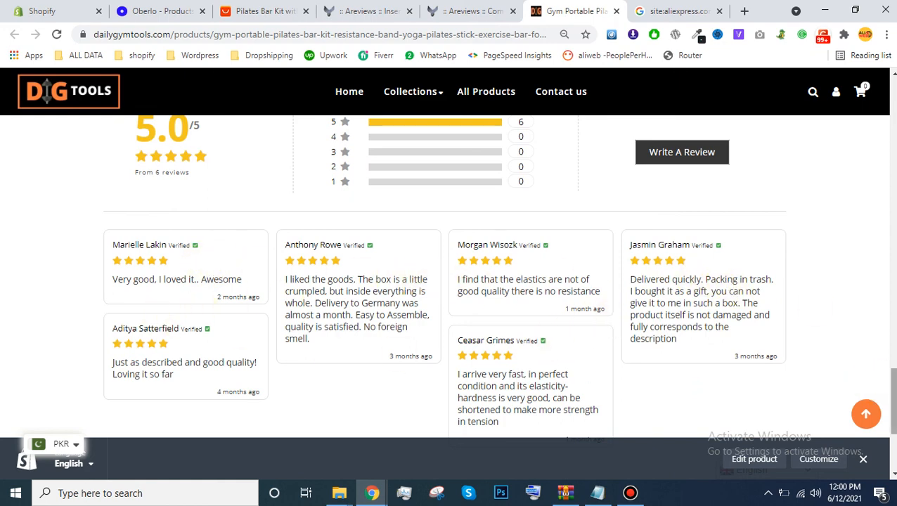
pyautogui.scroll(2, 892, 390)
pyautogui.scroll(-1, 697, 291)
pyautogui.click(672, 251)
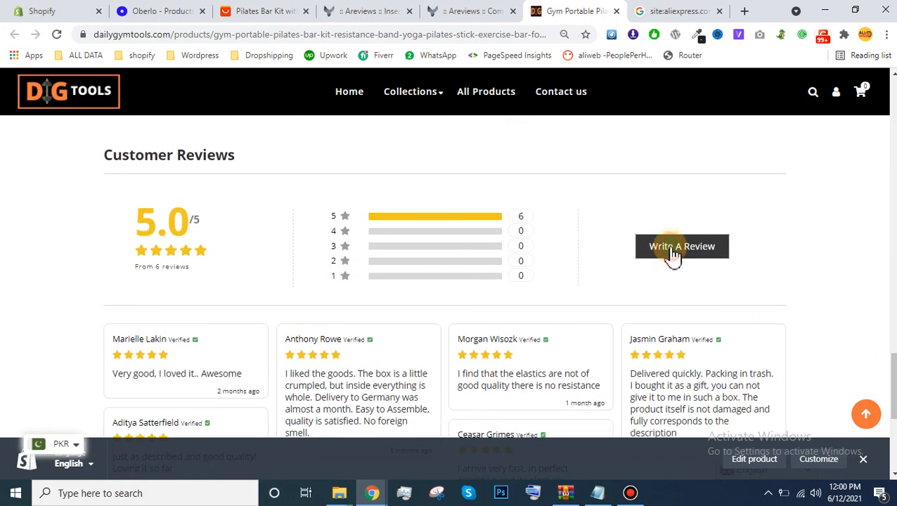
pyautogui.scroll(-5, 671, 255)
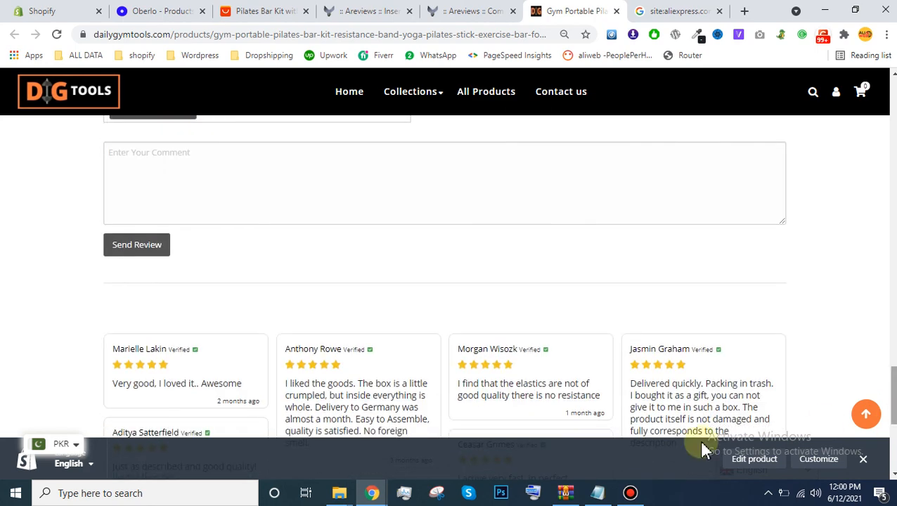
pyautogui.click(630, 493)
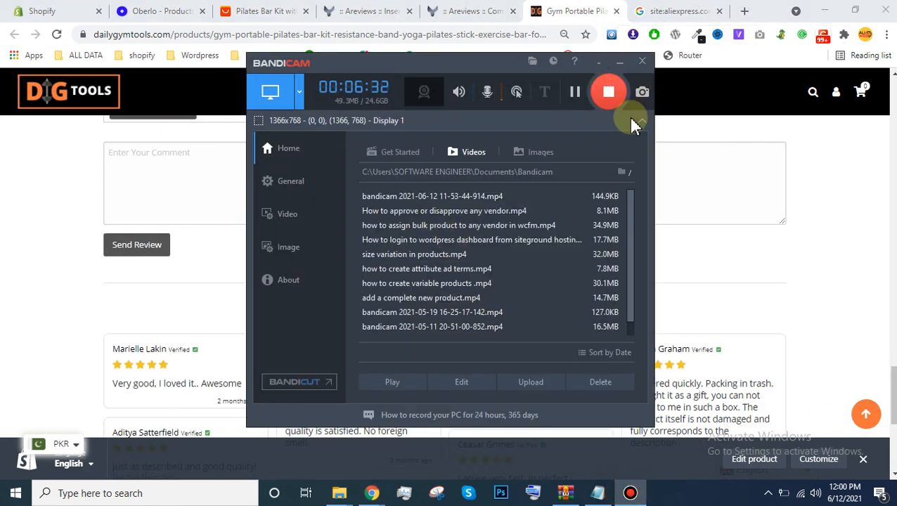